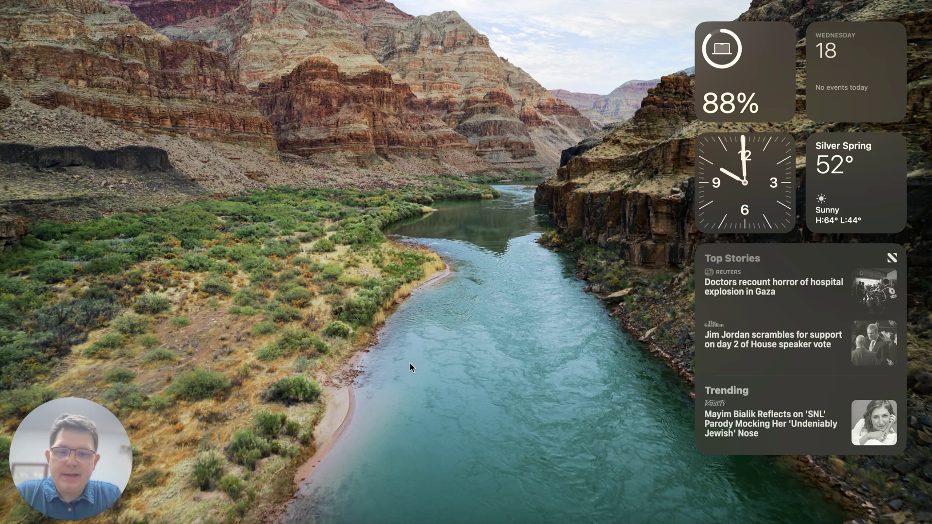
- Open Mist and look through its lists of macOS firmwares and installers
left_click(494, 517)
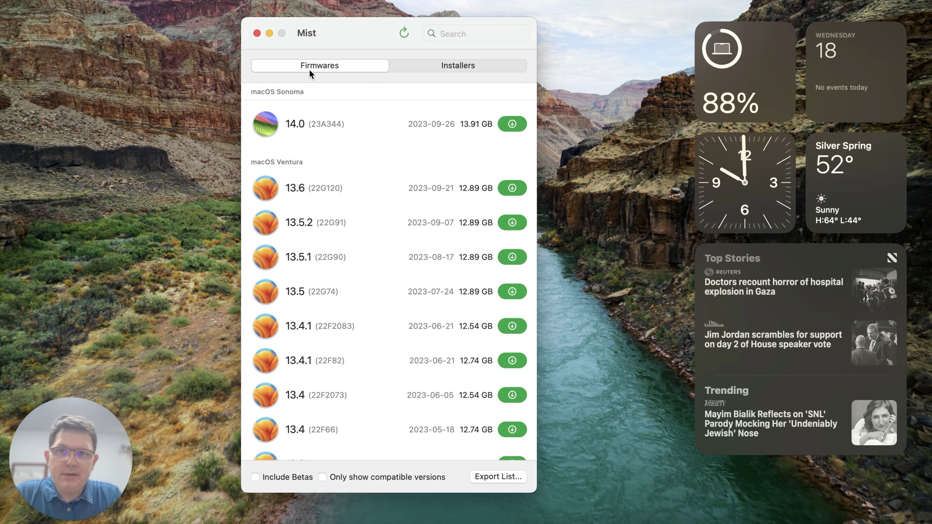
mouse_move(353, 40)
left_mouse_down()
mouse_move(342, 51)
mouse_move(344, 41)
left_mouse_up()
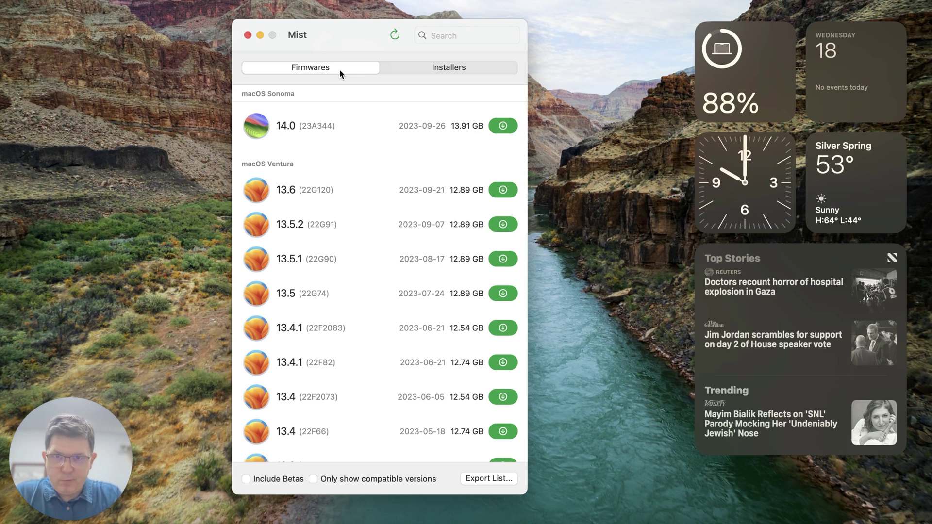
scroll(379, 251, "down", 10)
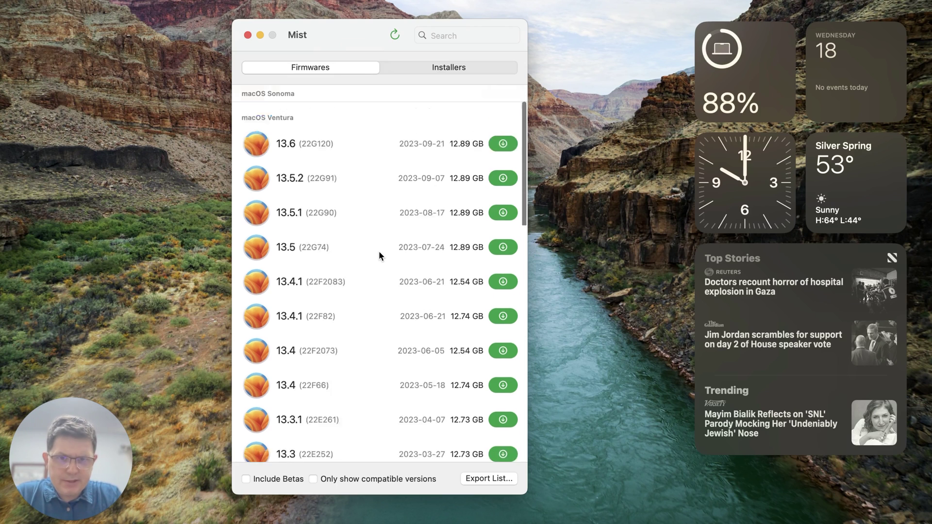
scroll(379, 253, "down", 1)
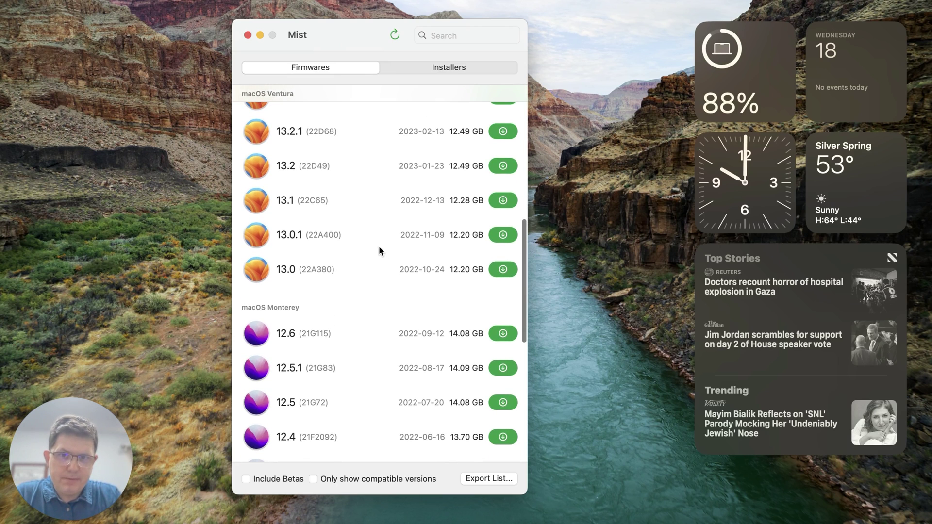
left_click(453, 69)
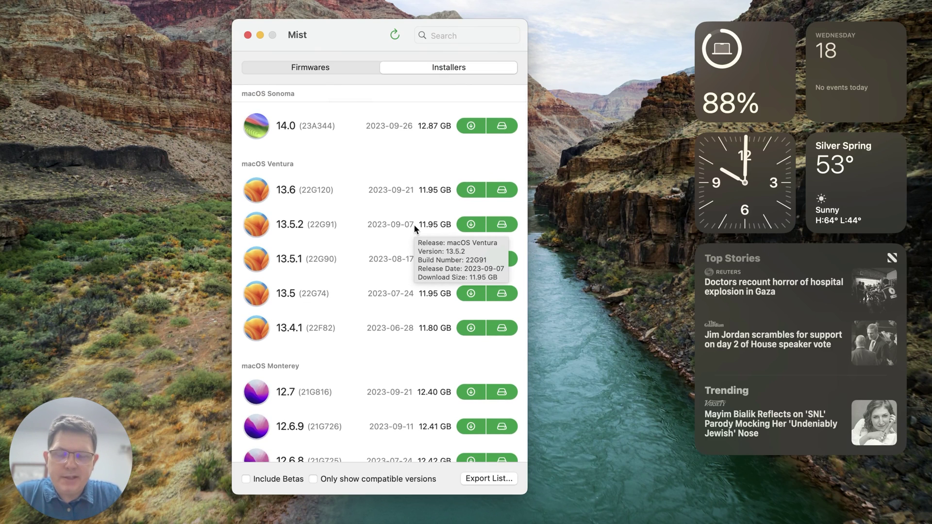
left_click(343, 71)
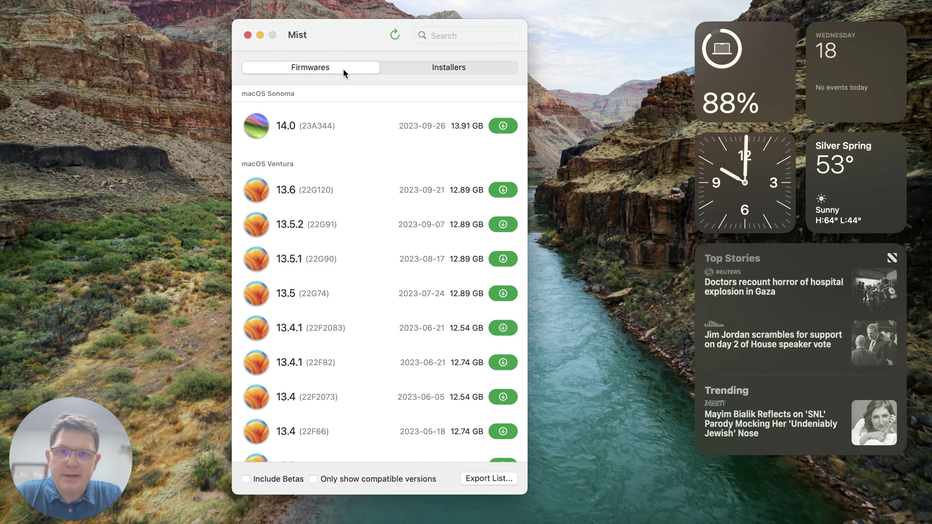
- Examine the file name and .ipsw extension offered for the macOS Sonoma 14.0 firmware download, and close without saving
left_click(503, 126)
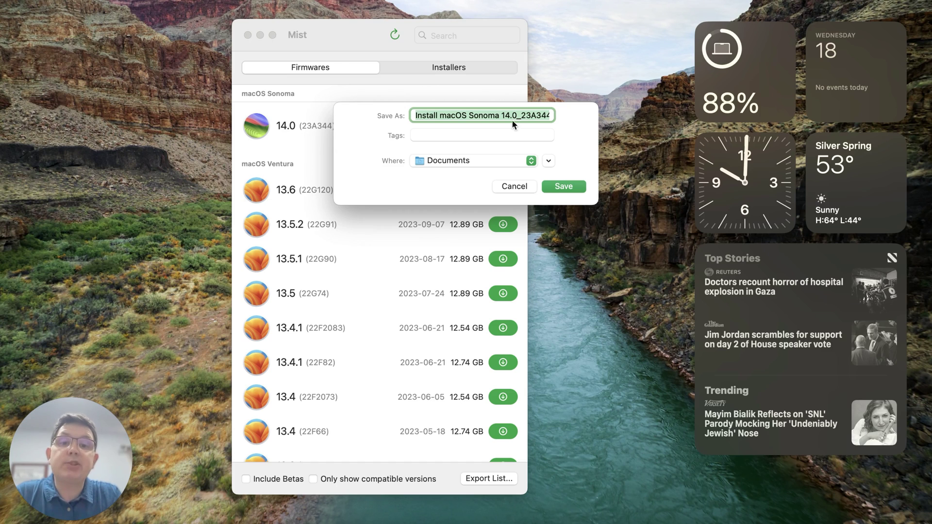
left_click_drag(507, 115, 582, 111)
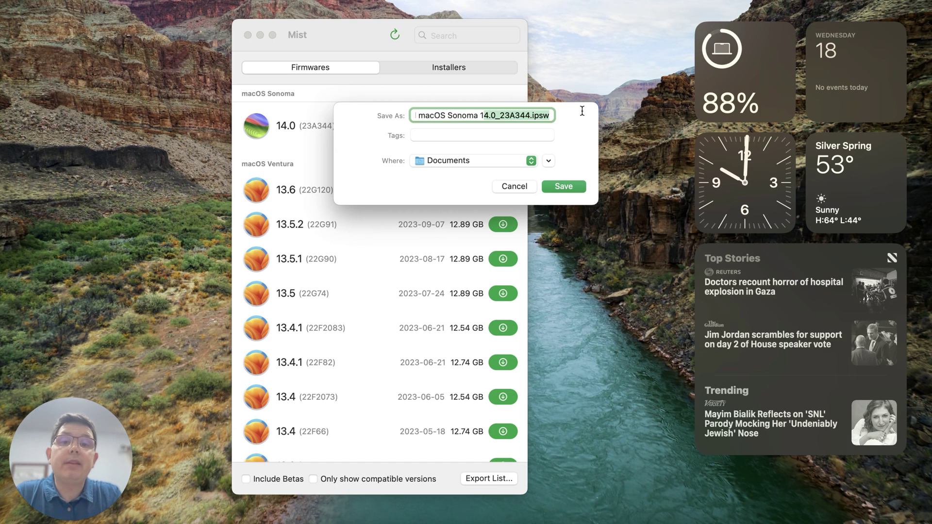
double_click(543, 115)
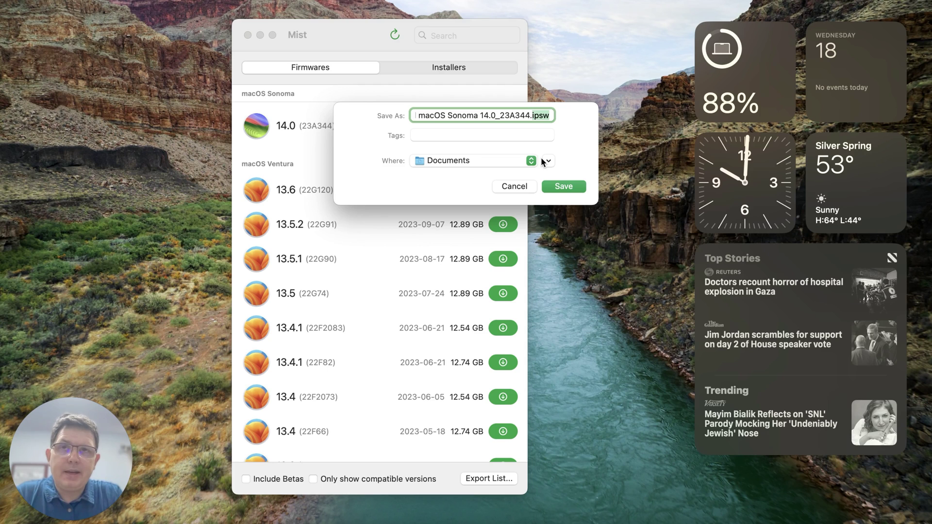
left_click(514, 187)
- Try to download the macOS Monterey 12.4 (21F2092) firmware
scroll(392, 320, "down", 15)
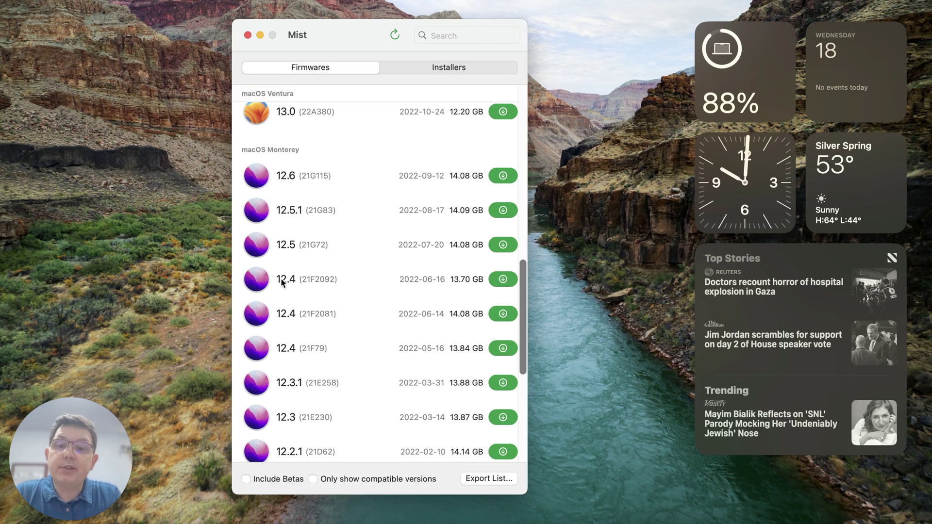
left_click(500, 281)
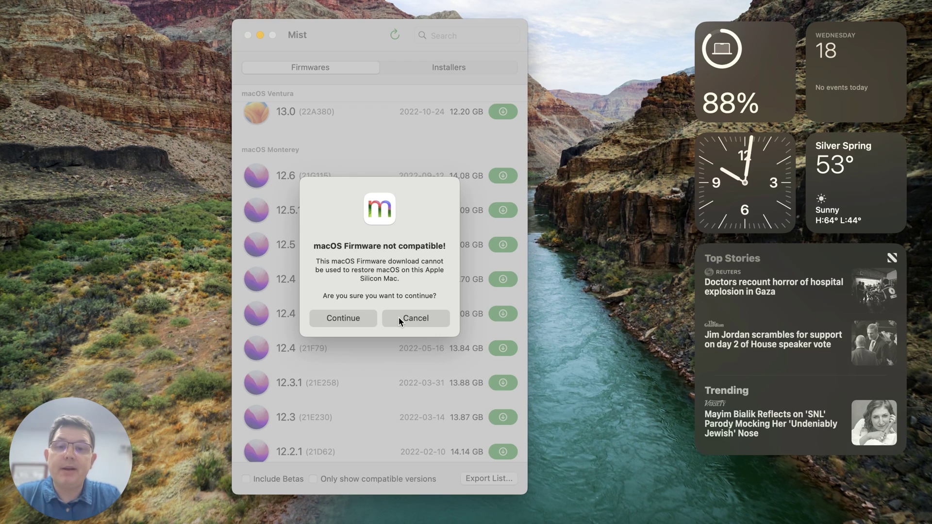
left_click(401, 318)
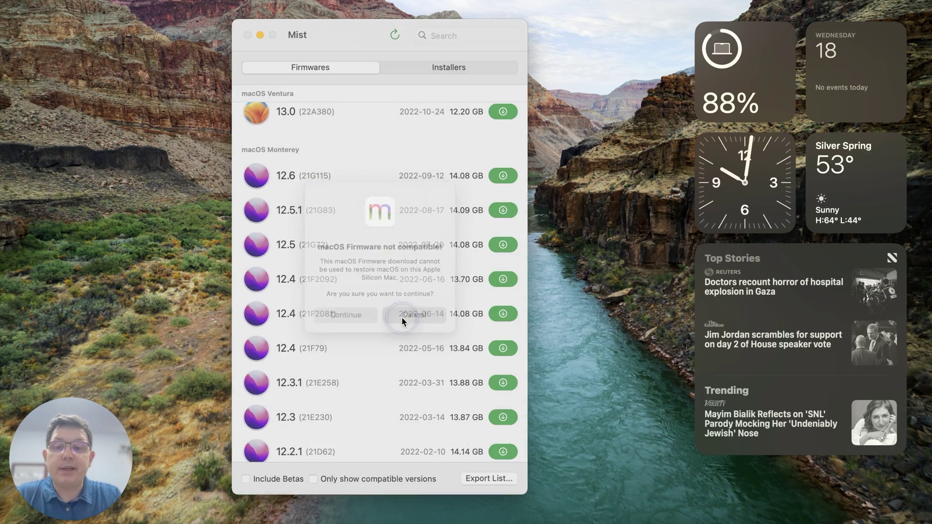
- Restrict the firmware list to compatible versions only and look through the filtered entries
left_click(346, 480)
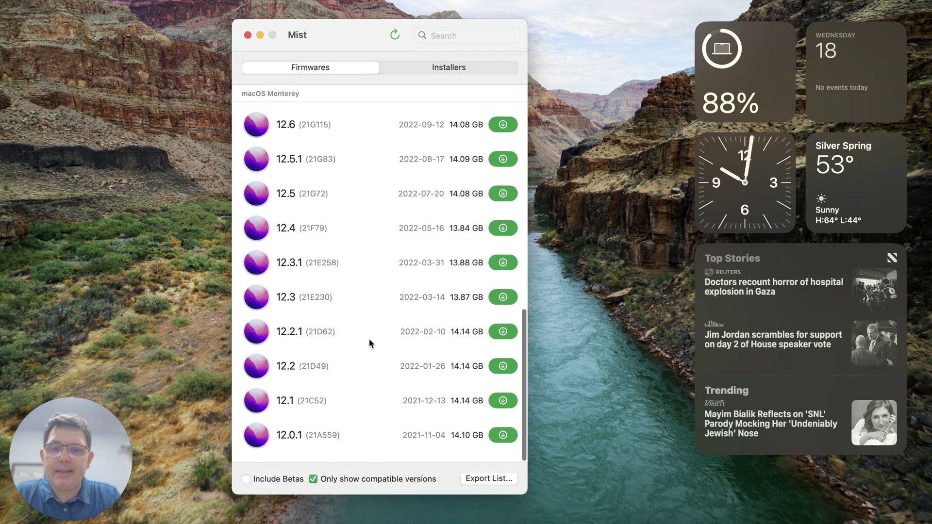
scroll(372, 326, "up", 5)
scroll(373, 322, "down", 5)
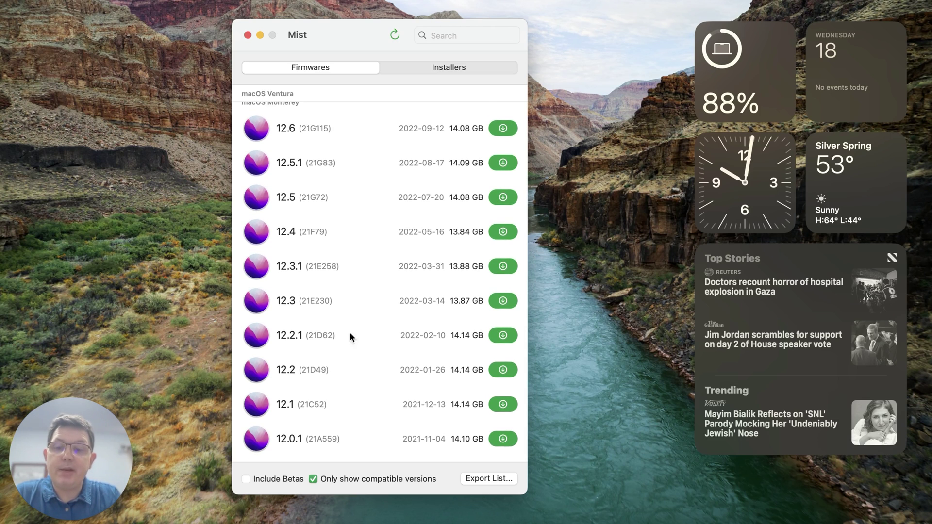
- Include betas in the firmware list and look through the Sonoma and Ventura entries
left_click(277, 478)
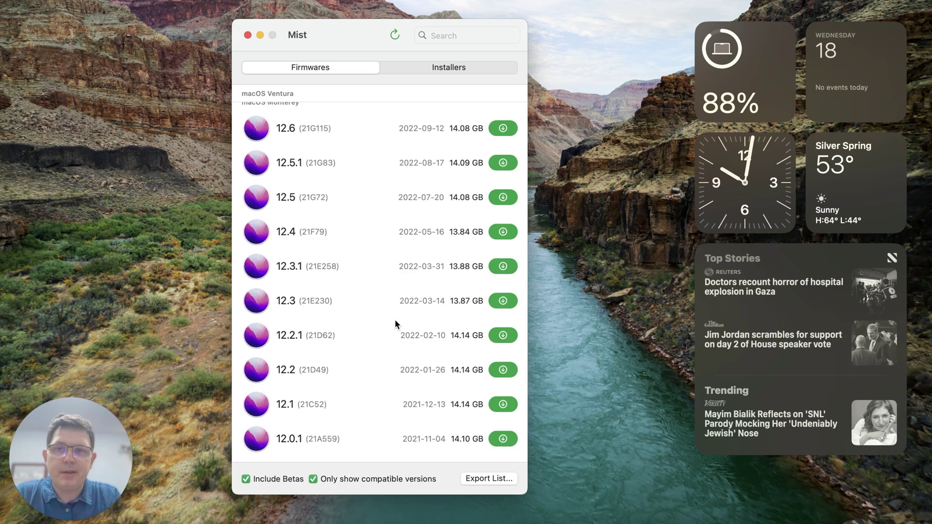
scroll(395, 319, "up", 15)
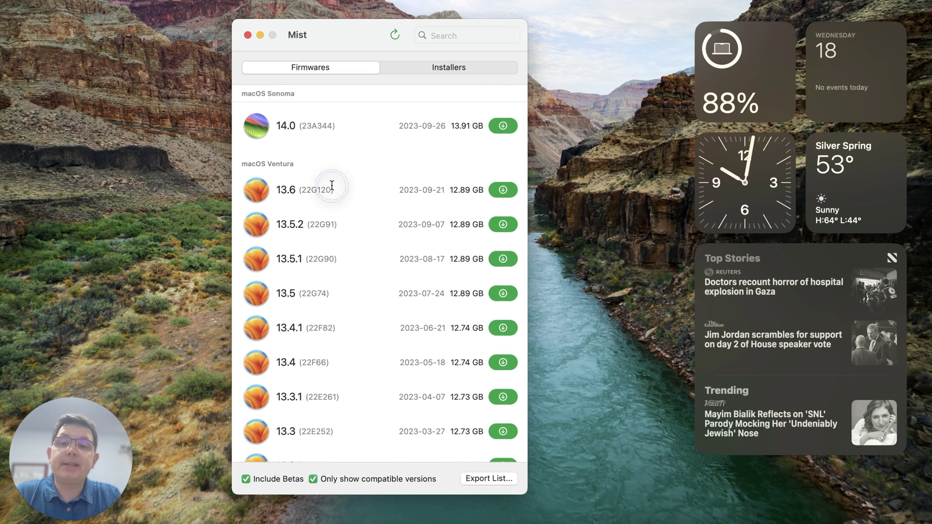
scroll(339, 298, "down", 5)
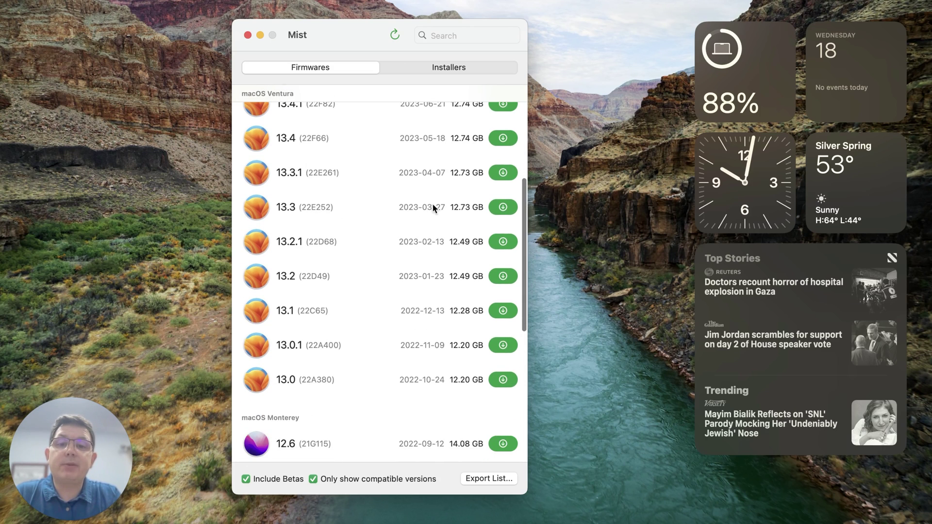
mouse_move(299, 215)
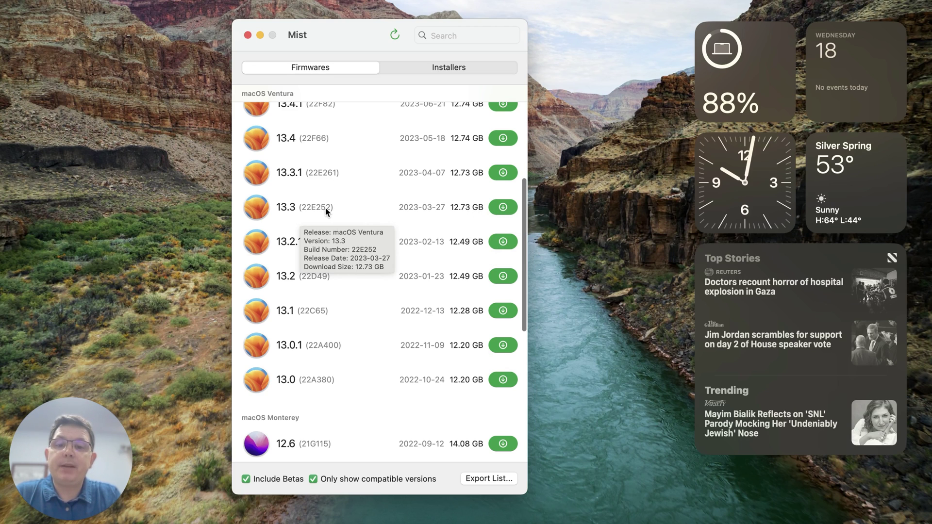
scroll(324, 208, "up", 5)
- Examine the export types for the macOS Ventura 13.6 installer, toggling Disk Image on and off, and close without saving
left_click(433, 65)
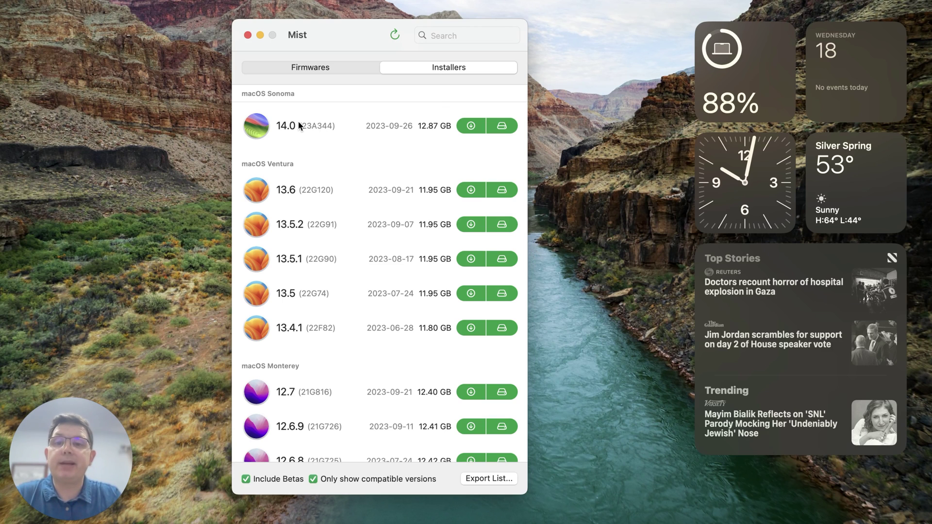
left_click(470, 191)
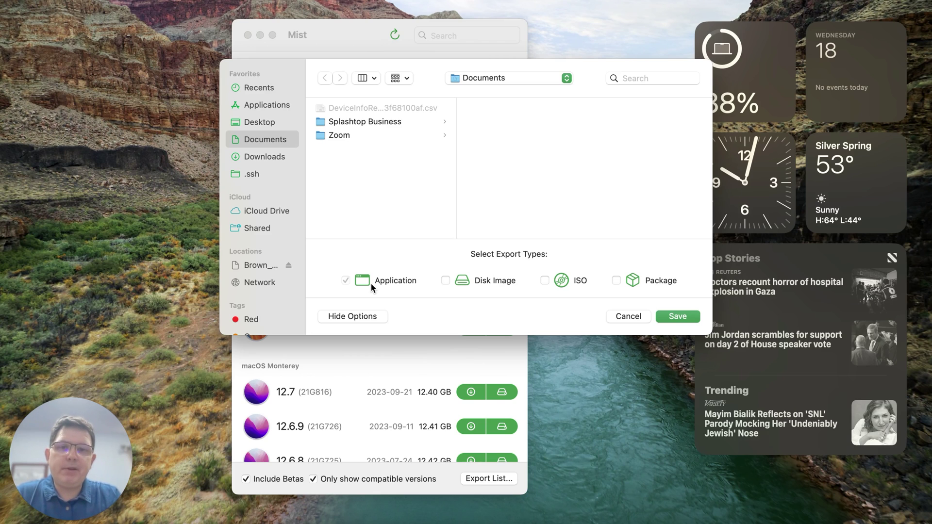
left_click(444, 281)
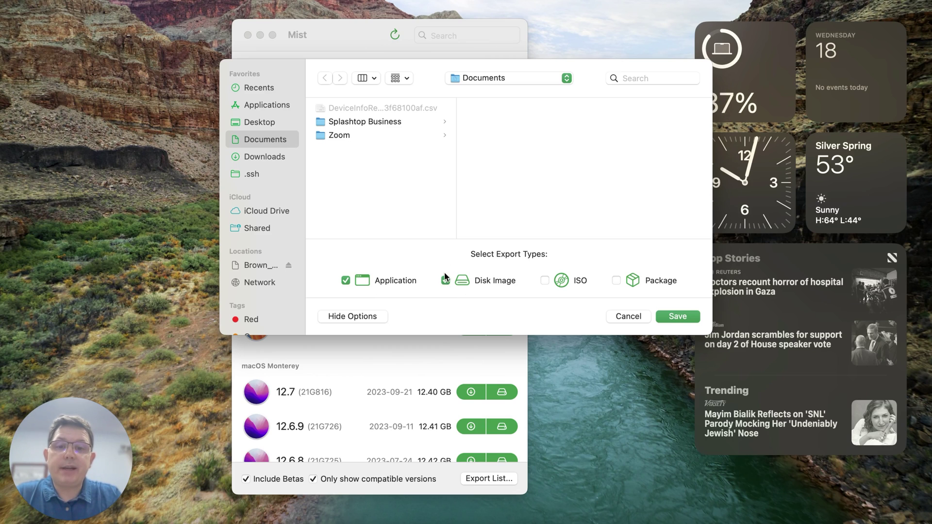
left_click(346, 280)
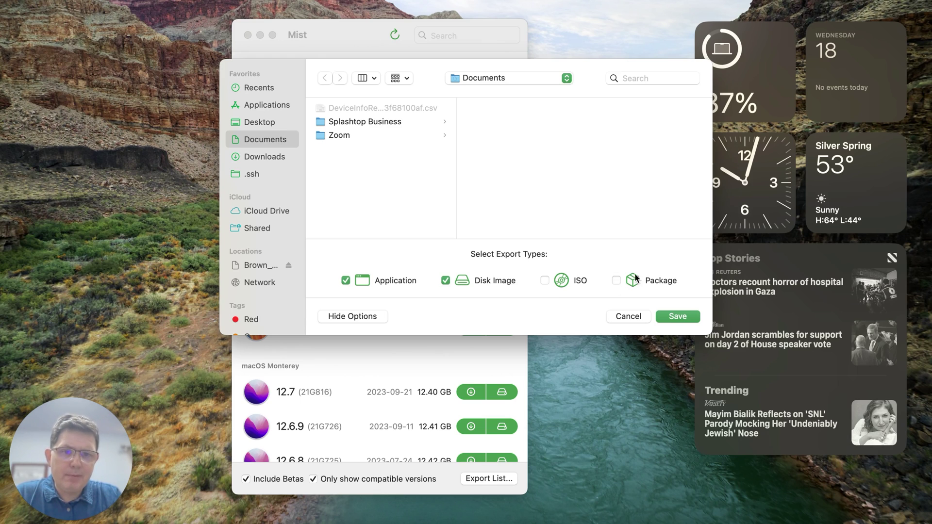
left_click(446, 281)
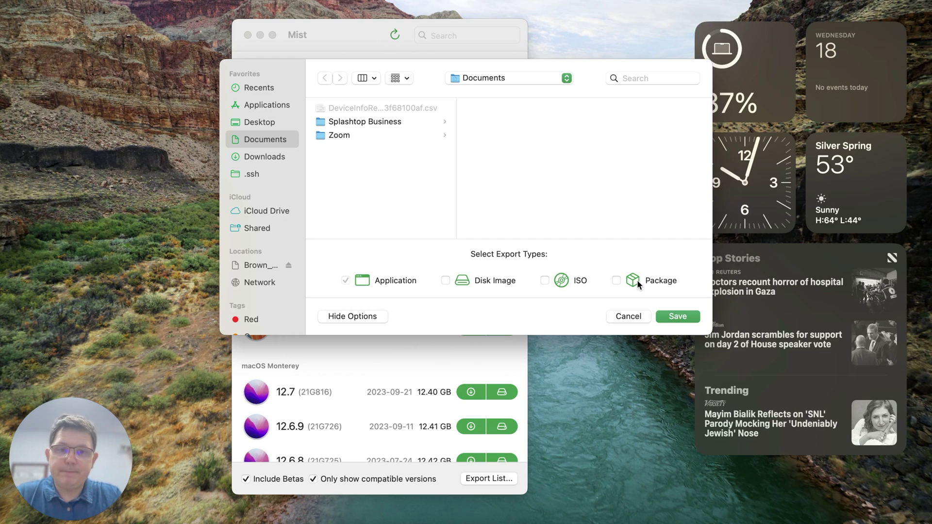
left_click(626, 318)
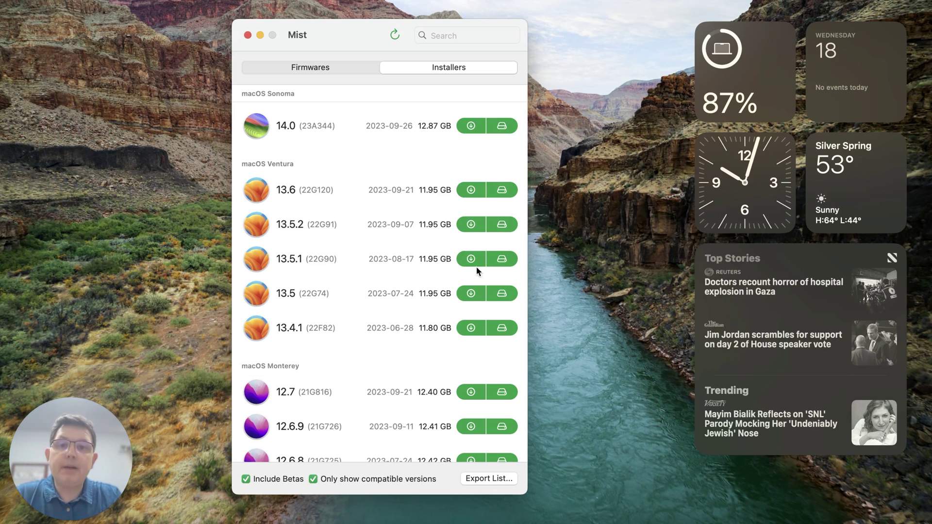
- Return to the firmware list and refresh the available macOS versions
scroll(444, 290, "down", 1)
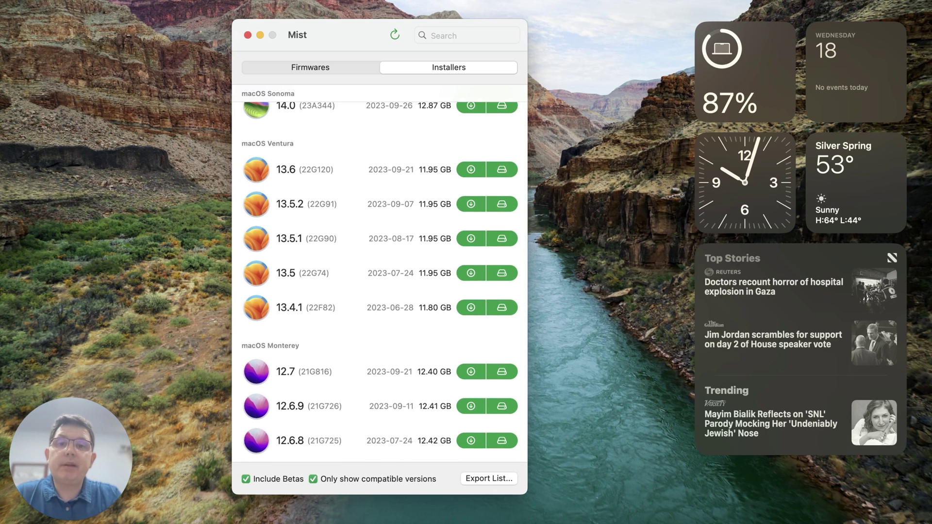
left_click(451, 36)
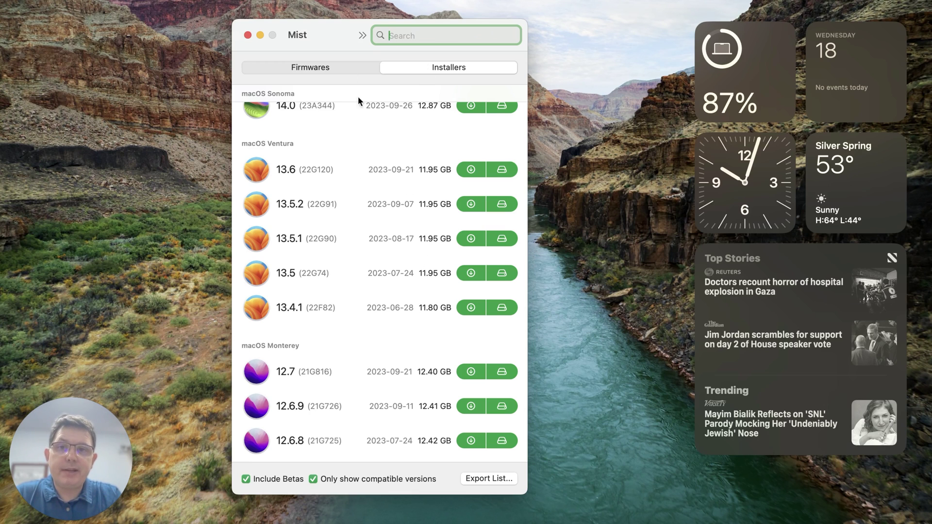
left_click(363, 36)
left_click(343, 49)
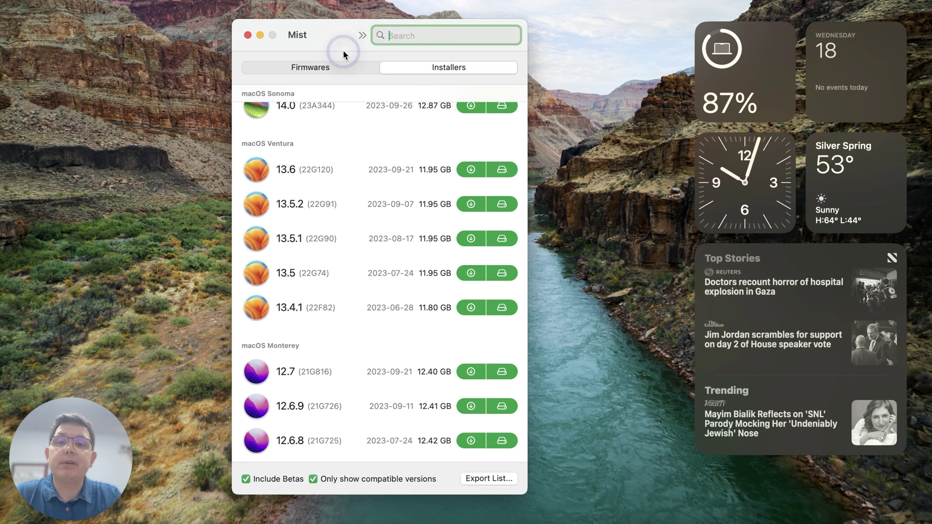
left_click(362, 35)
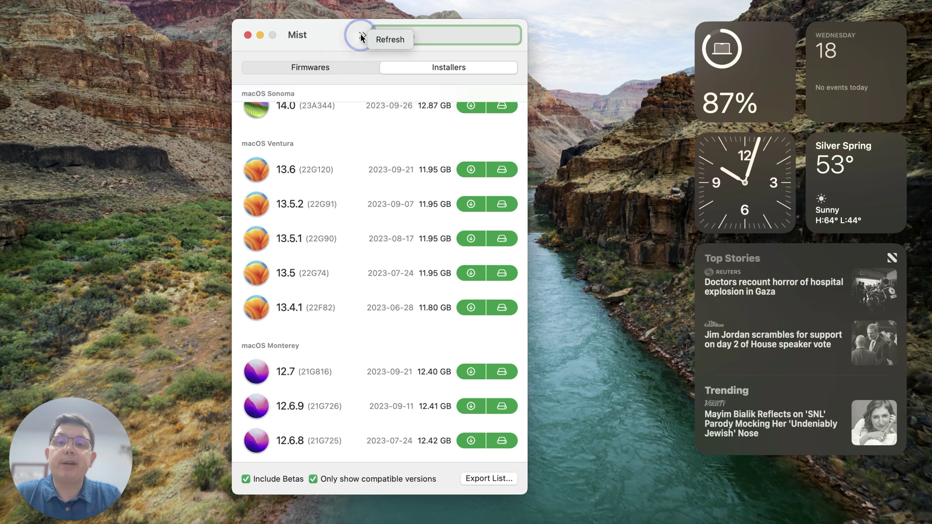
left_click(356, 123)
left_click(324, 73)
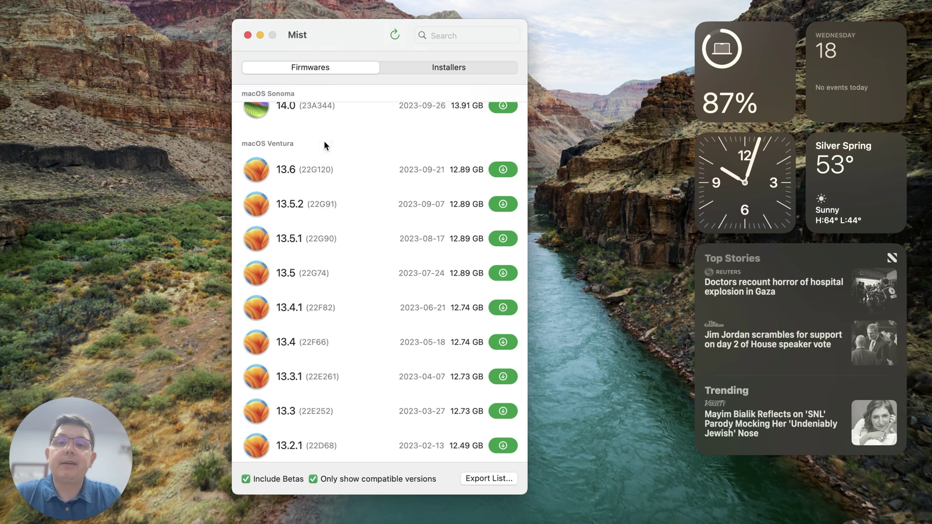
left_click(395, 34)
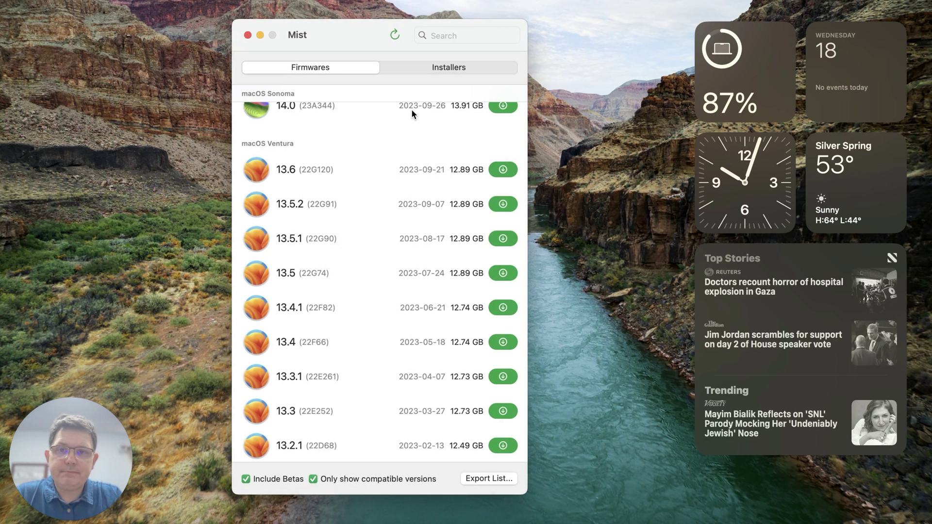
scroll(412, 108, "up", 2)
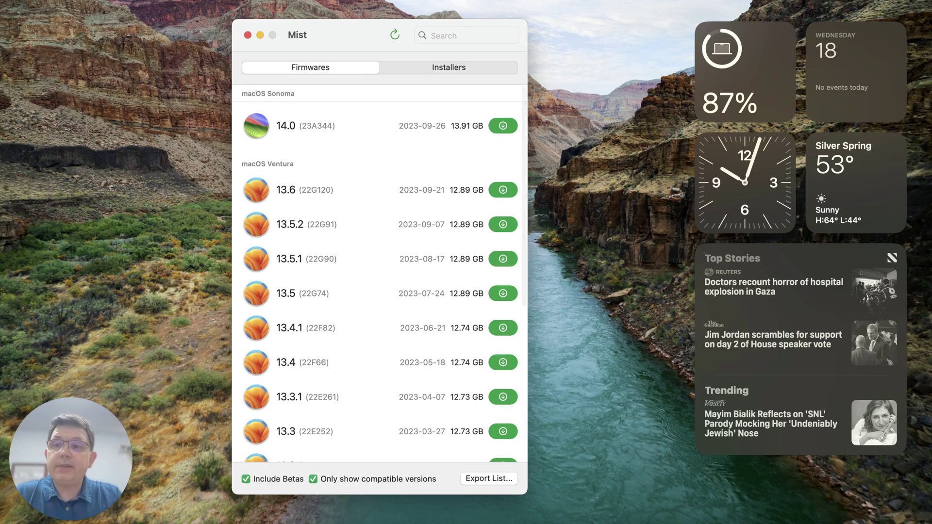
- Check for updates to Mist and dismiss the result
left_click(39, 0)
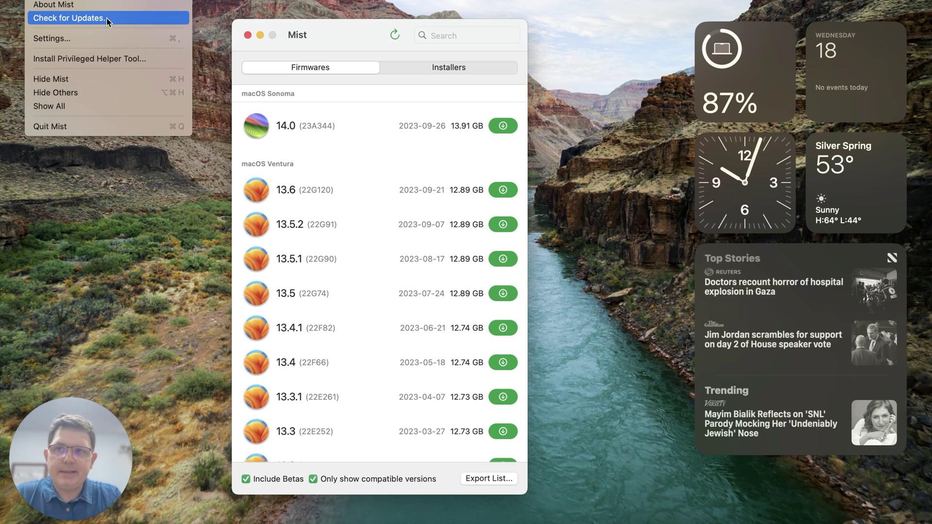
left_click(134, 17)
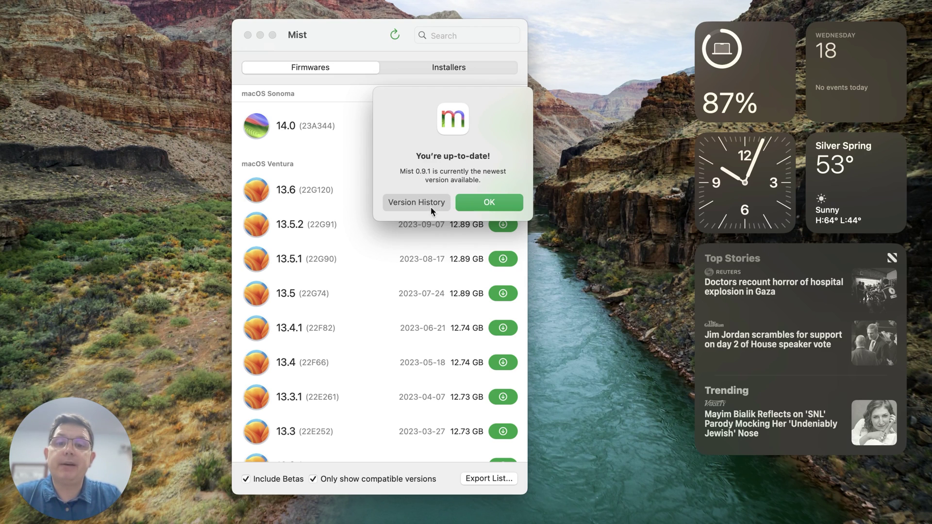
left_click(508, 197)
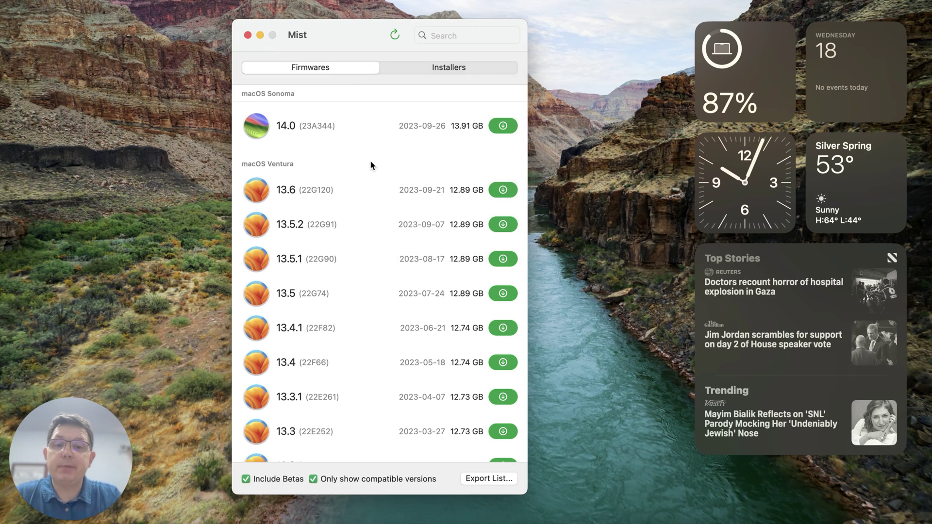
- Open Mist's settings and examine the General options and the firmware filename format, leaving it as Install %NAME% %VERSION%_%BUILD%.ipsw
left_click(49, 1)
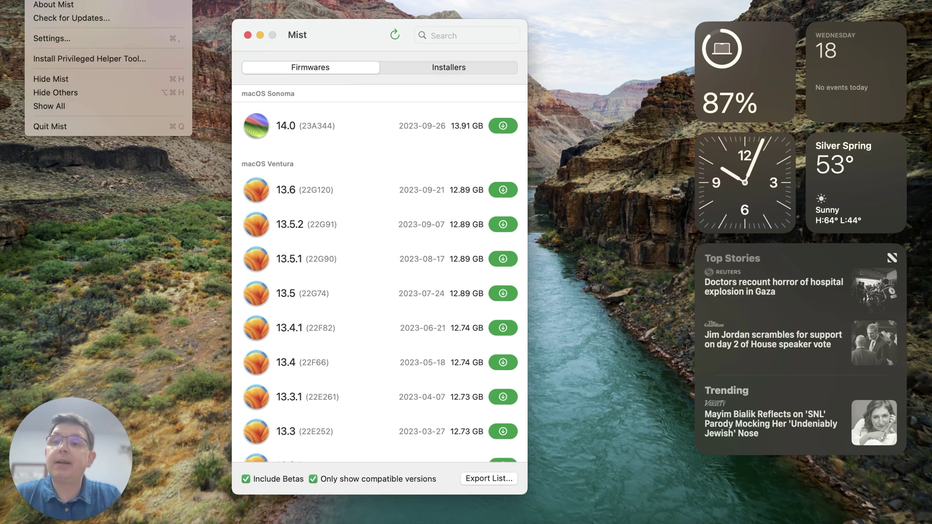
left_click(58, 39)
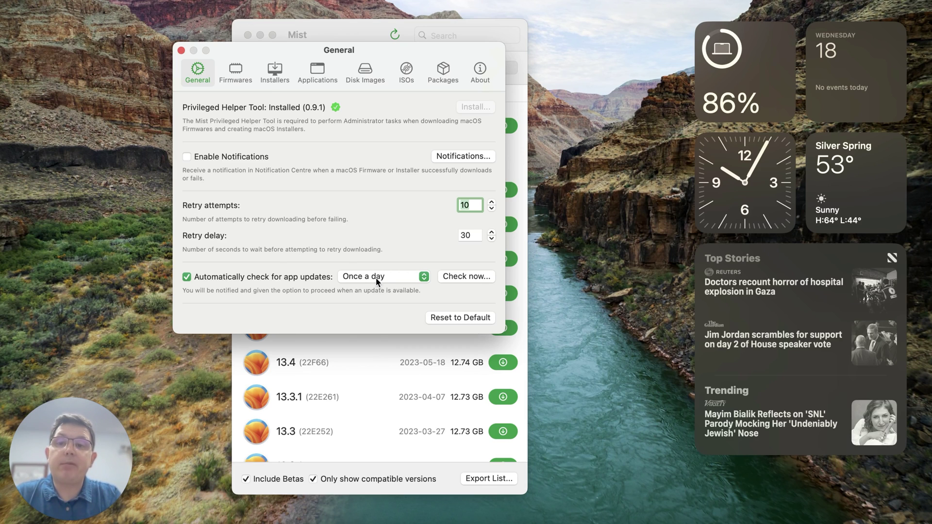
left_click(236, 73)
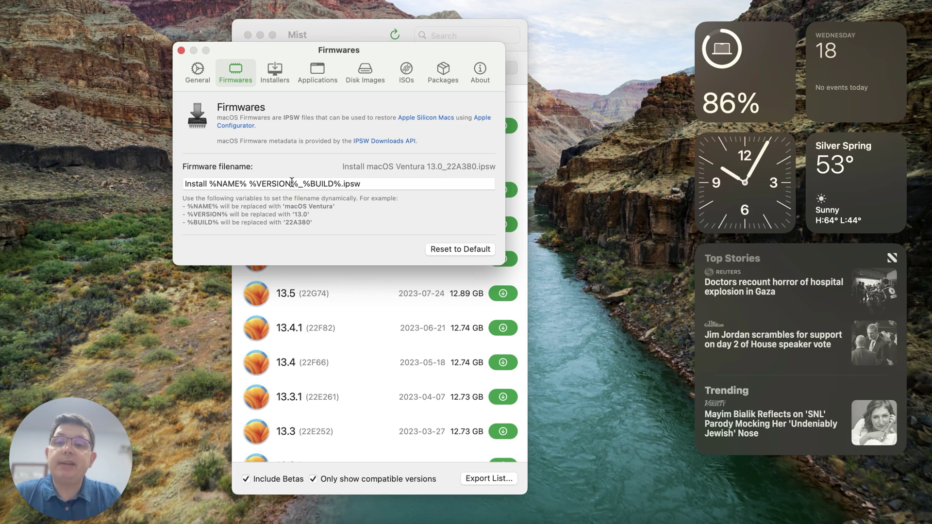
left_click(342, 183)
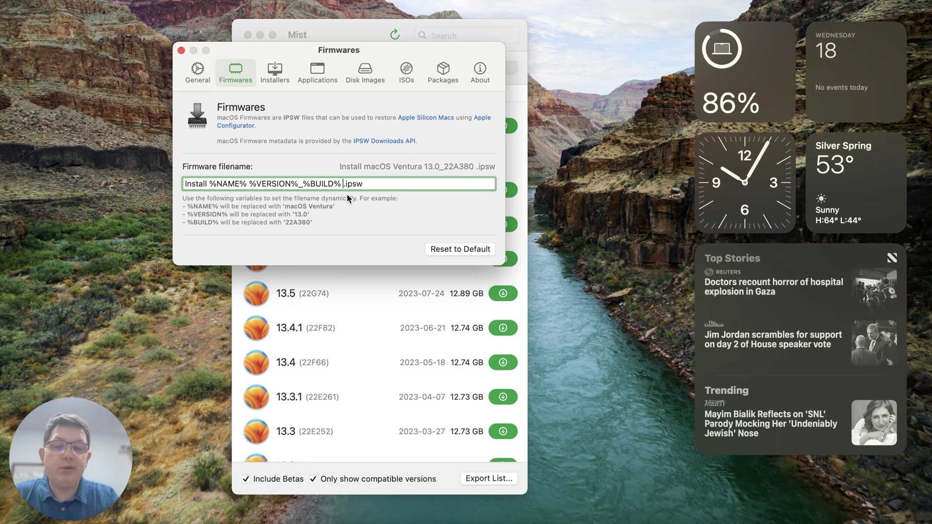
key("BackSpace")
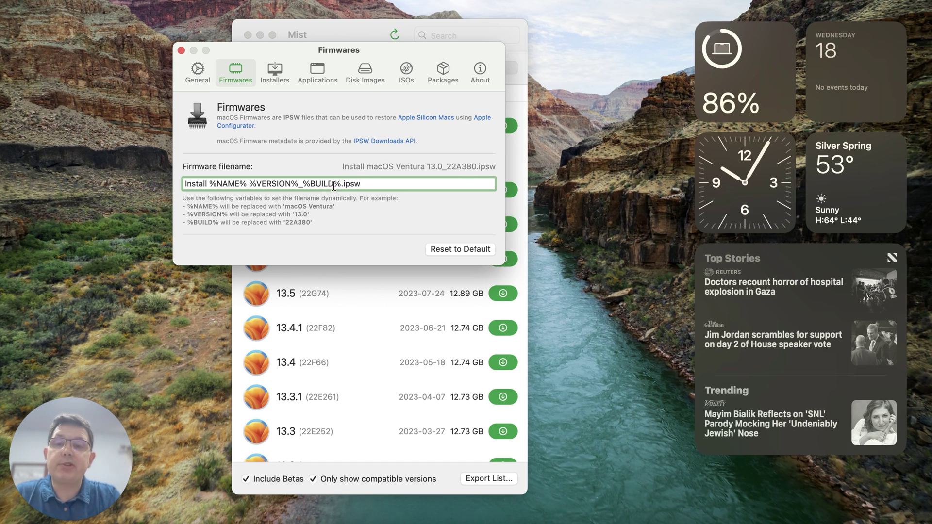
- Examine the Installers settings, toggling Cache downloads and the macOS Sonoma Developer catalog on and back off
left_click(272, 76)
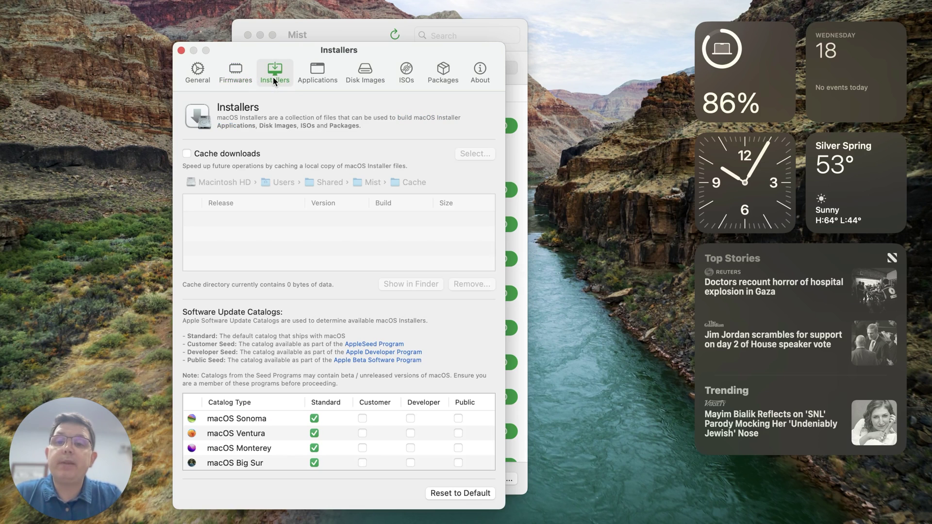
left_click(217, 156)
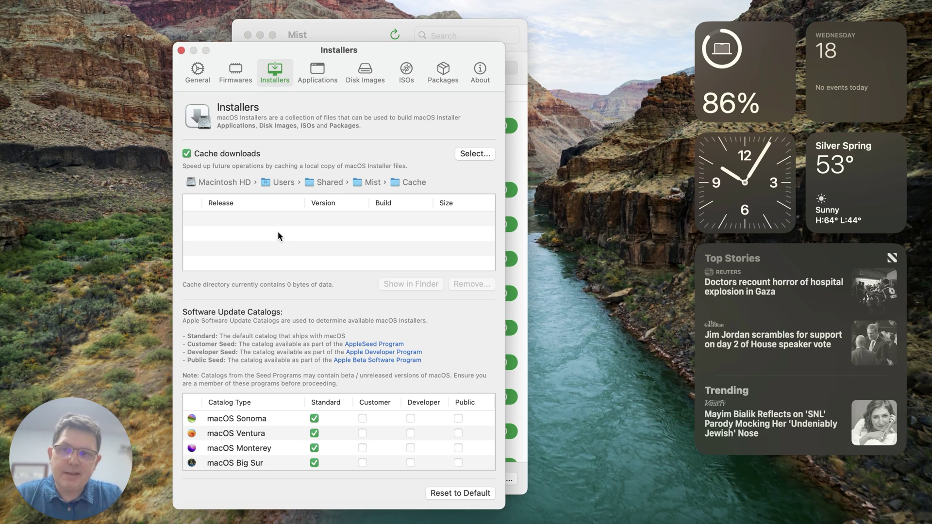
left_click(233, 155)
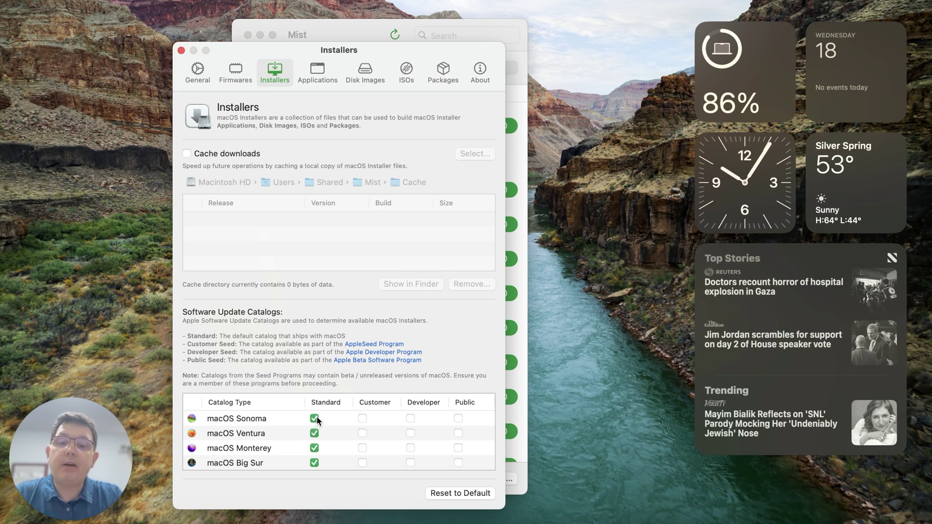
left_click(408, 418)
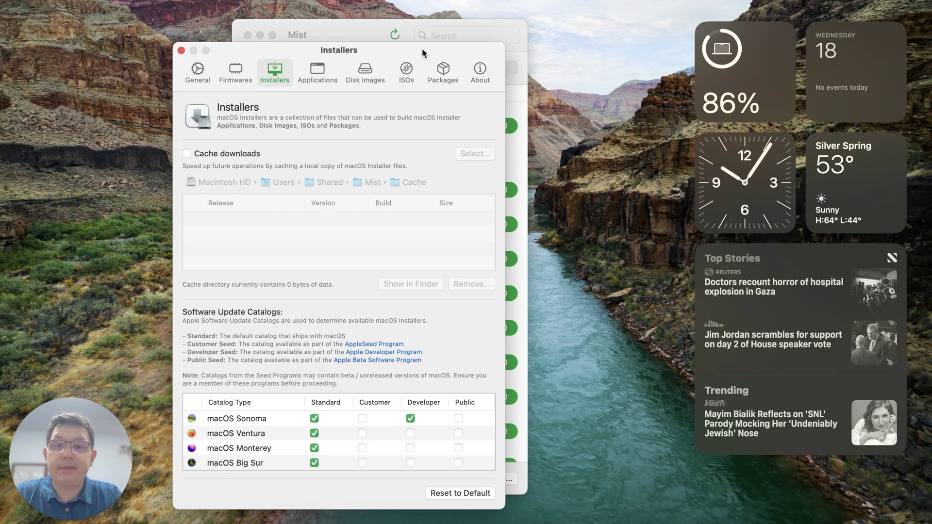
left_click_drag(424, 49, 416, 32)
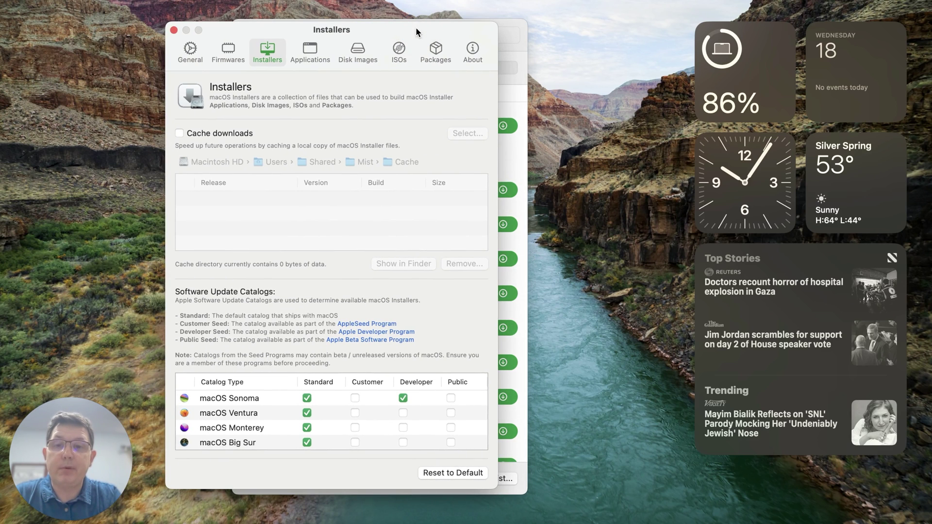
left_click(403, 398)
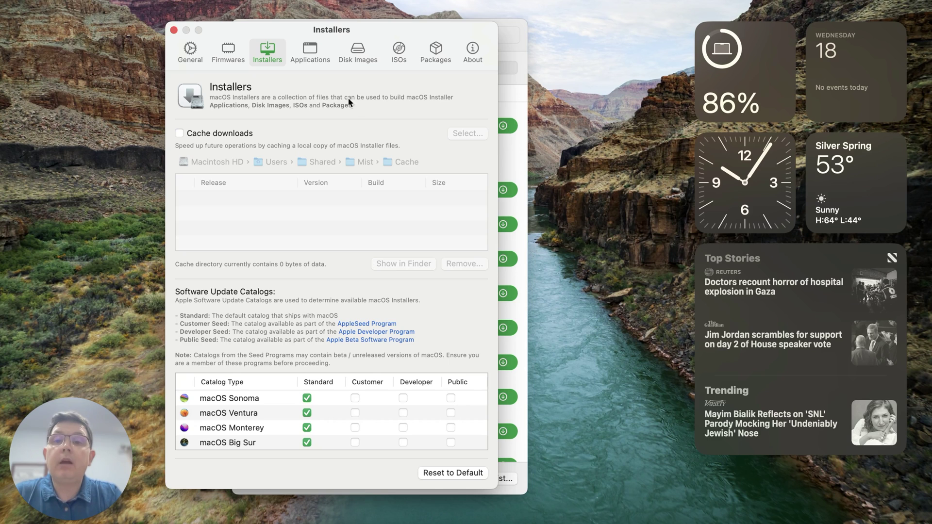
- Examine the application filename format and the disk image codesigning identities, toggling Codesign Disk Image on and back off
left_click(309, 51)
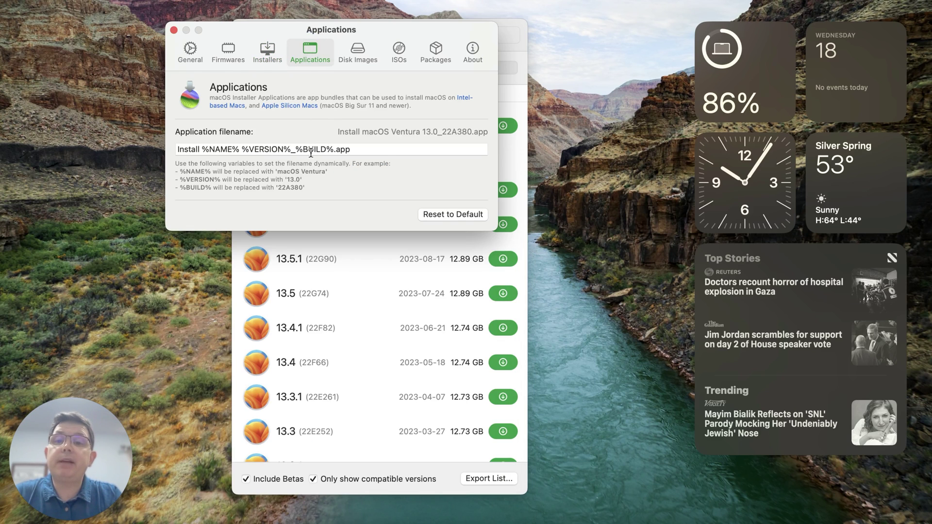
left_click(330, 149)
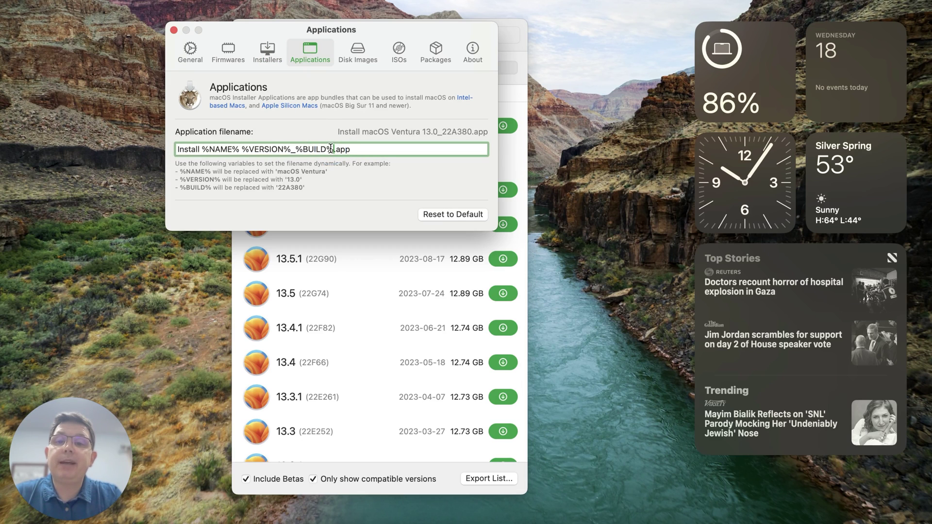
left_click(353, 54)
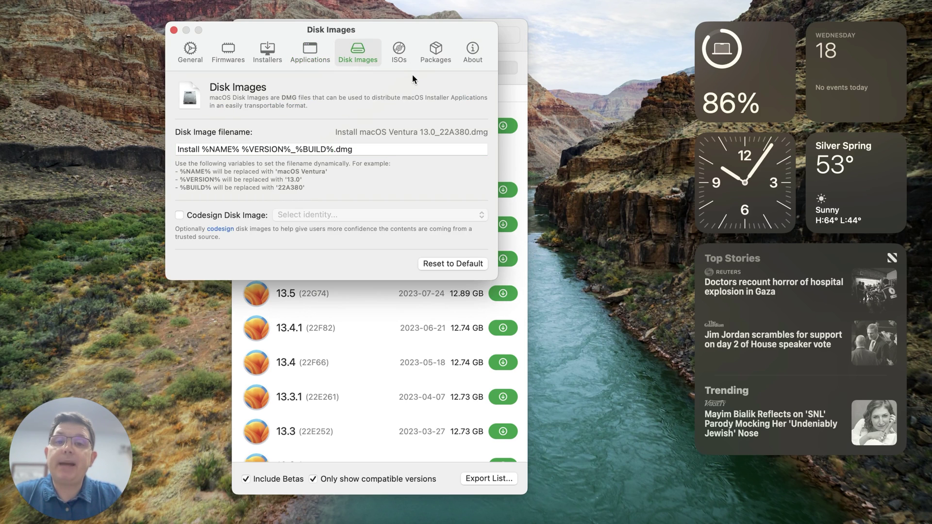
left_click(217, 216)
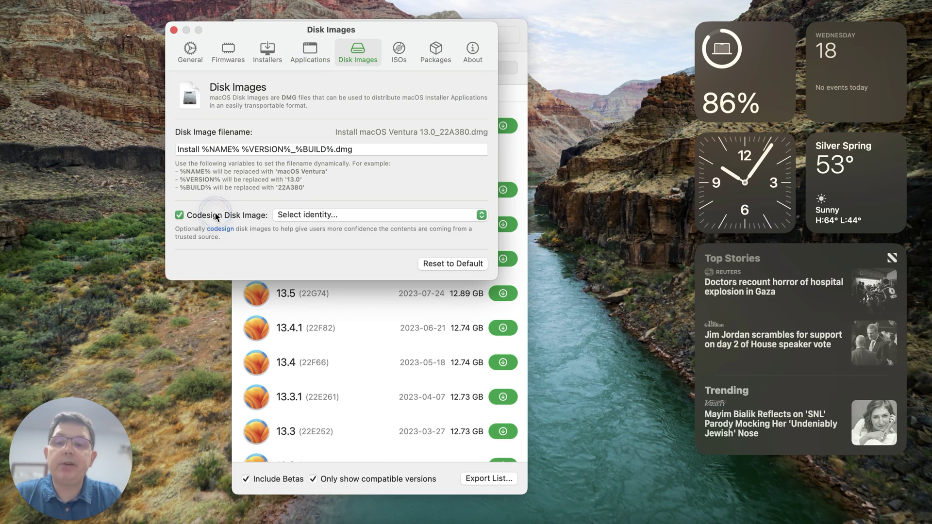
left_click(335, 216)
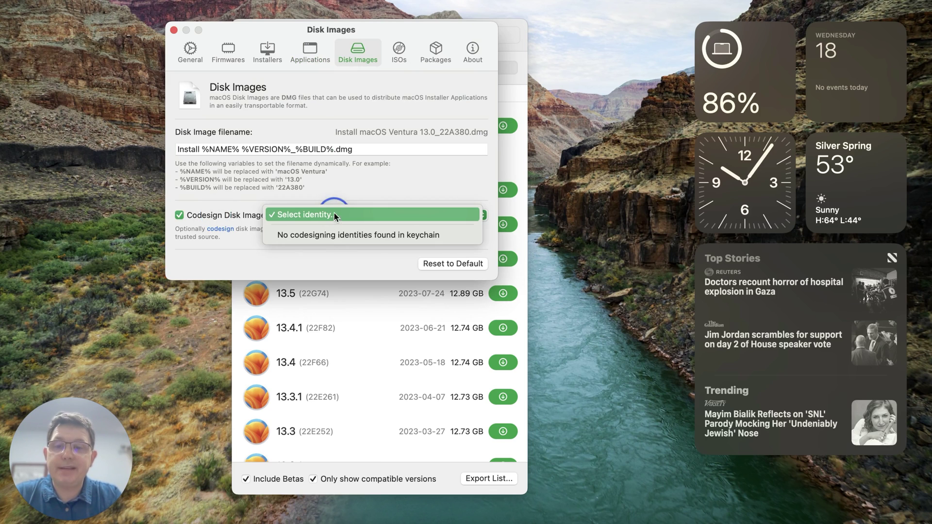
left_click(329, 197)
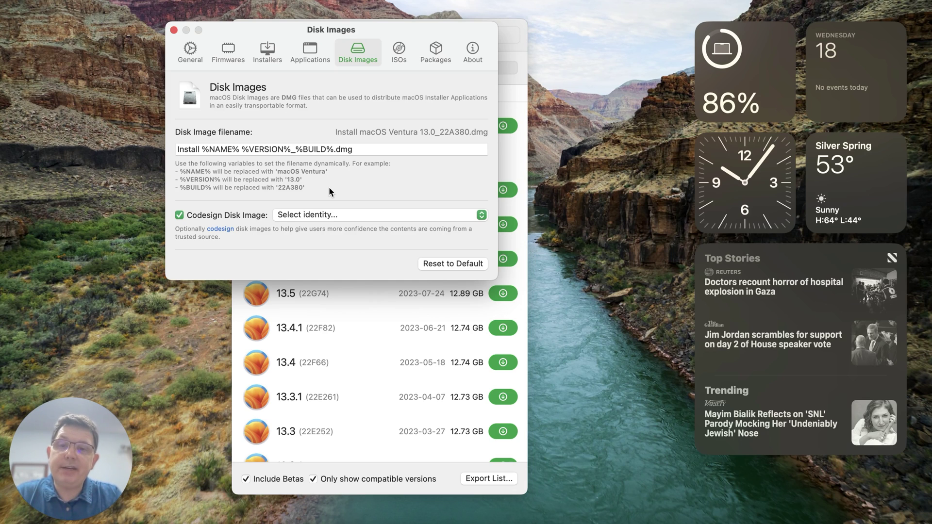
left_click(344, 214)
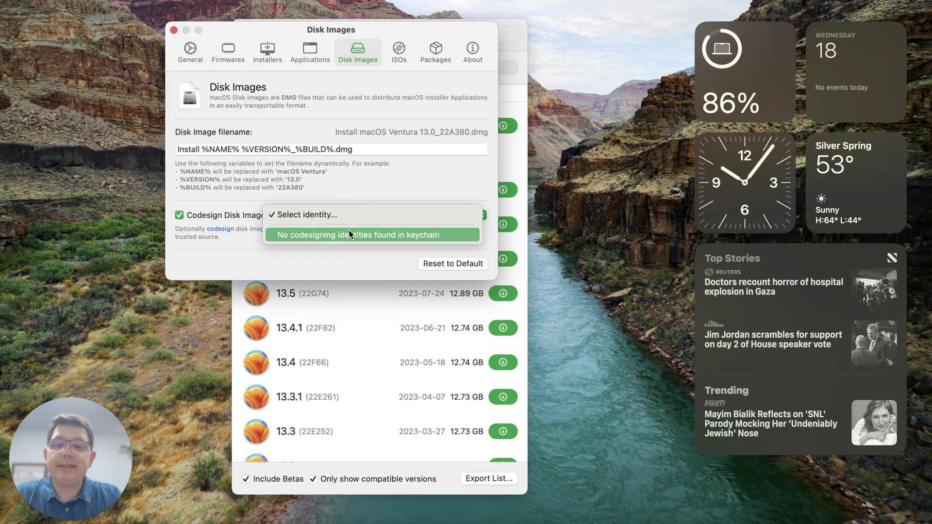
left_click(345, 260)
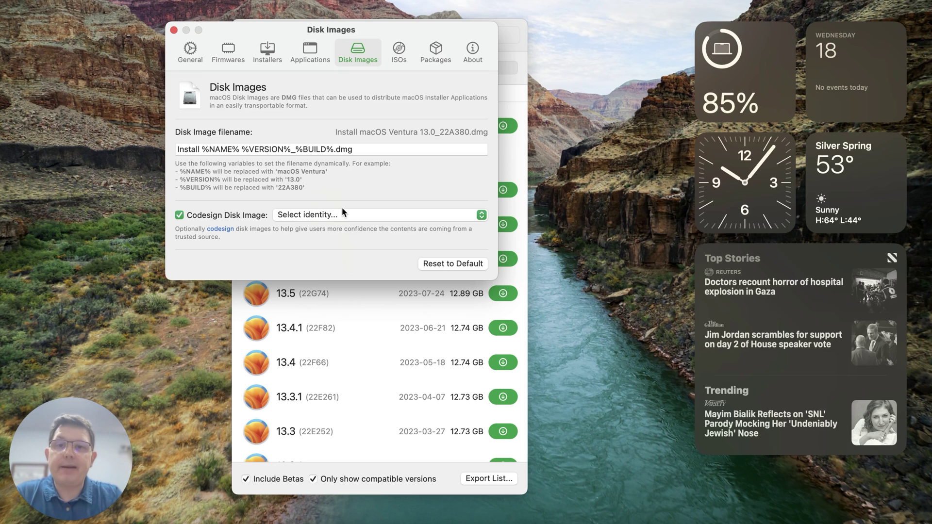
left_click(251, 217)
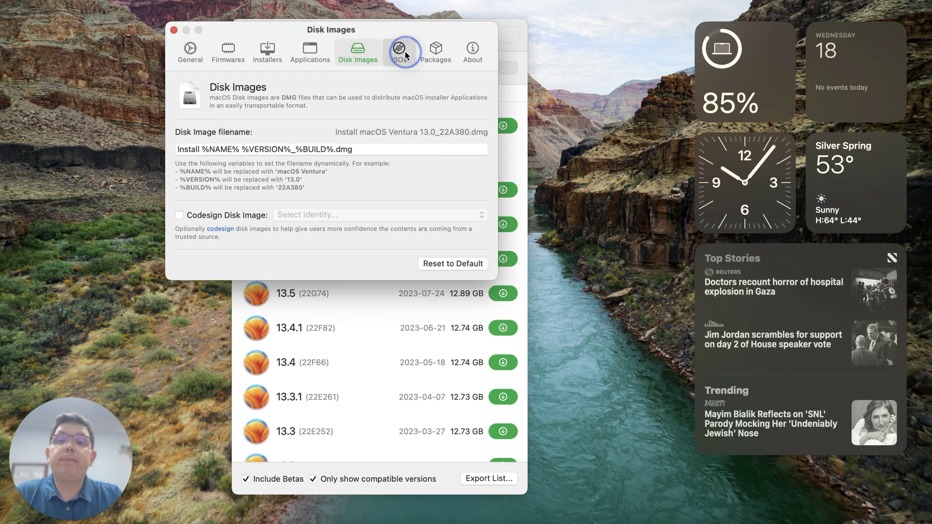
- Look through the ISOs, Packages and About settings, toggling Codesign Packages on and back off, and close the settings
left_click(404, 51)
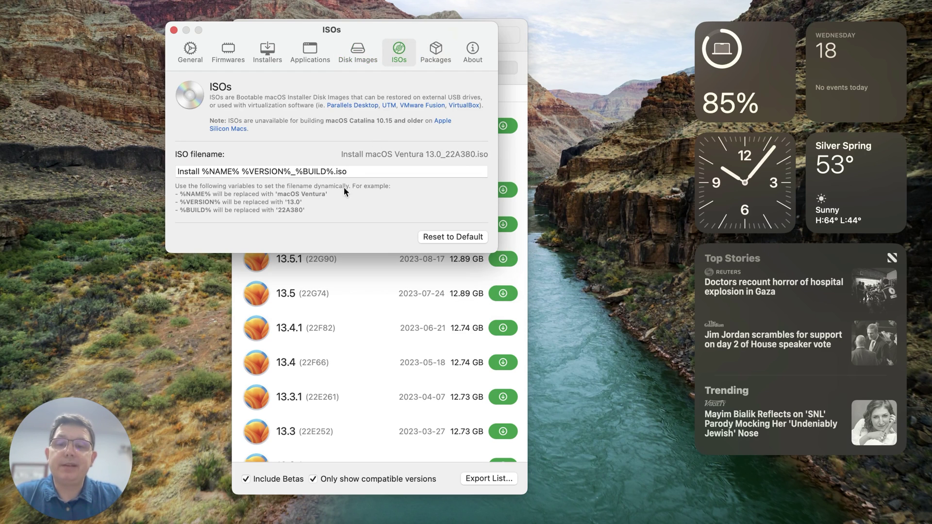
left_click(435, 53)
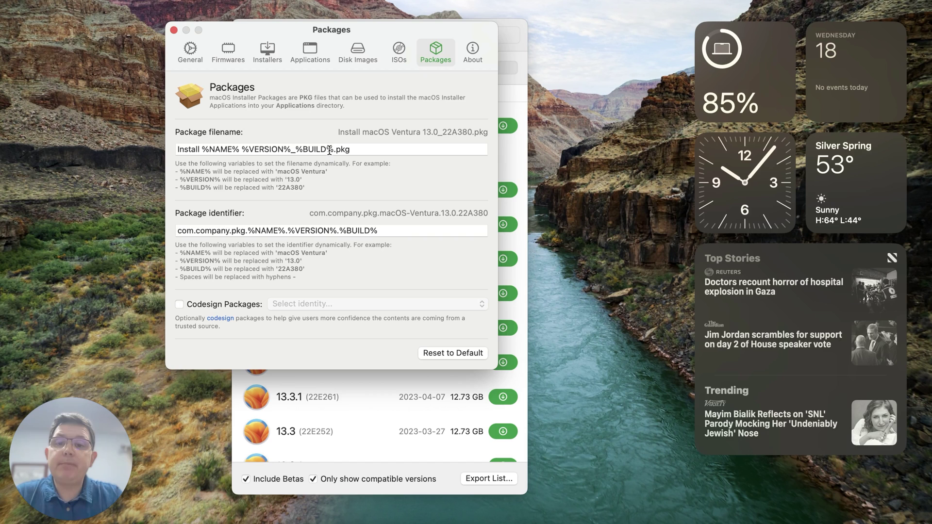
left_click(231, 304)
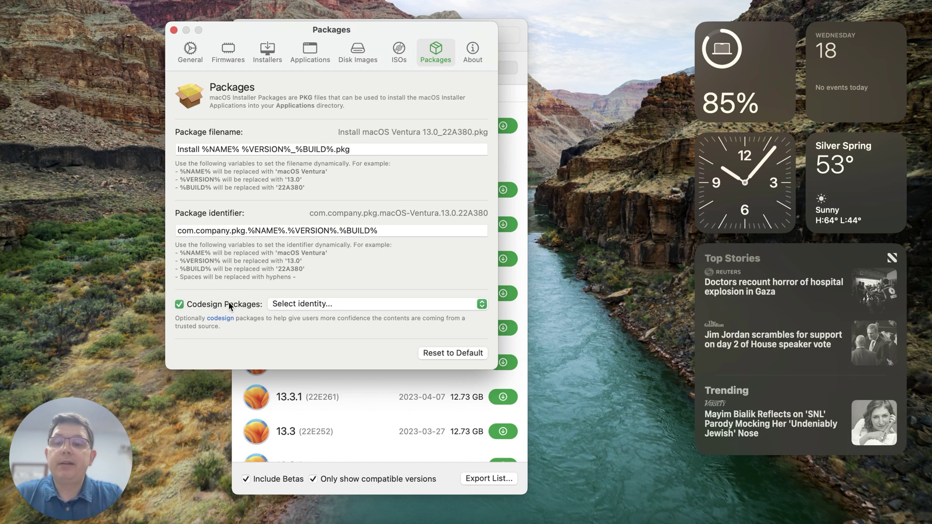
left_click(227, 323)
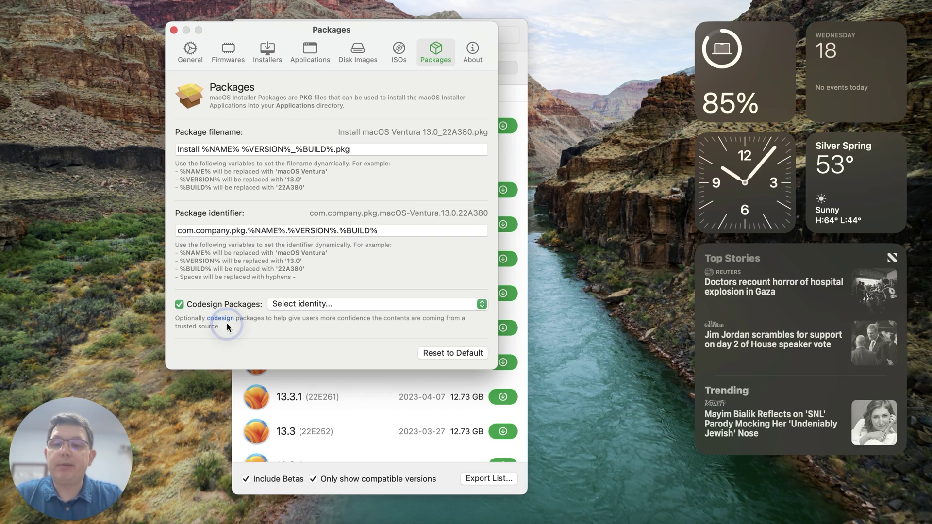
left_click(178, 303)
left_click(473, 50)
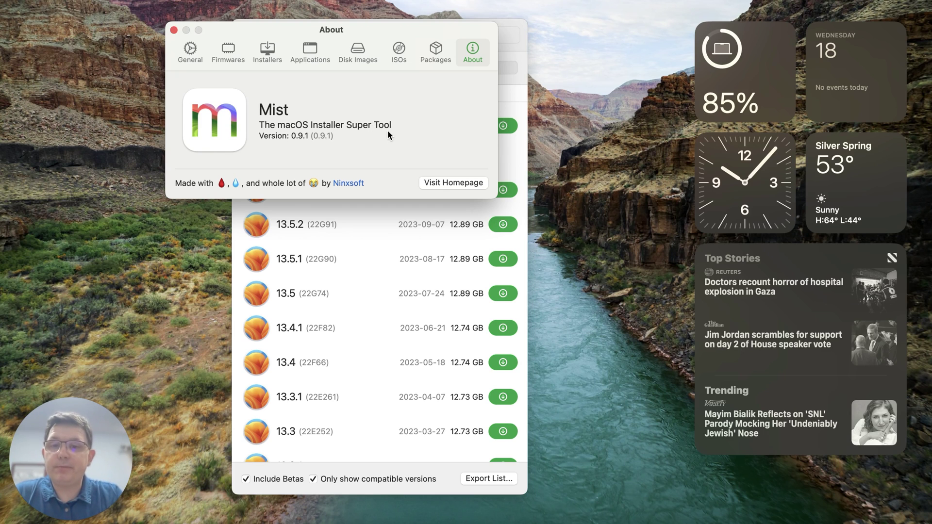
left_click(173, 30)
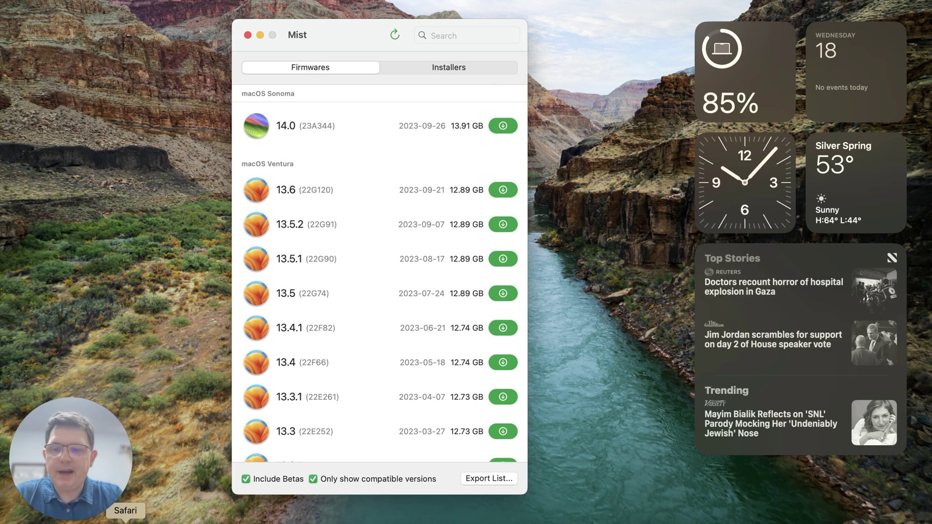
- Switch to Safari and reveal the full web address of the Mist GitHub page
left_click(126, 522)
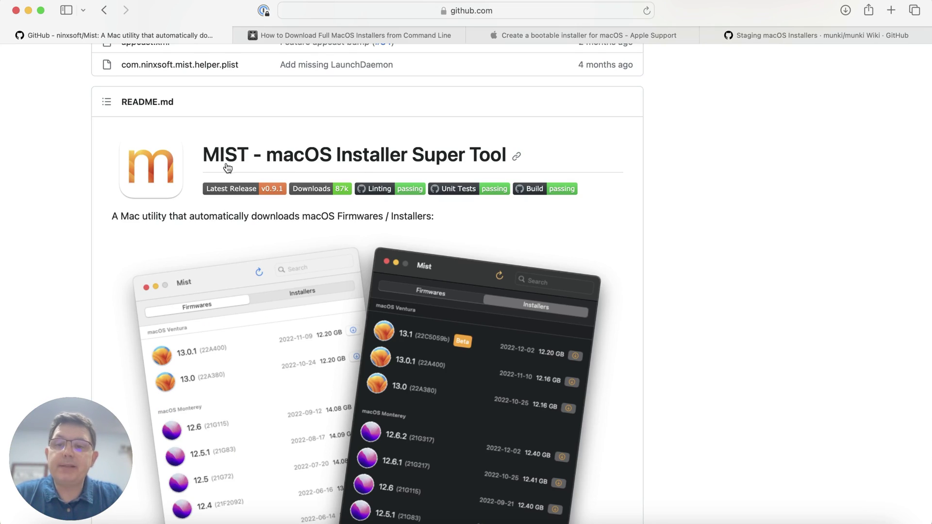
left_click(513, 10)
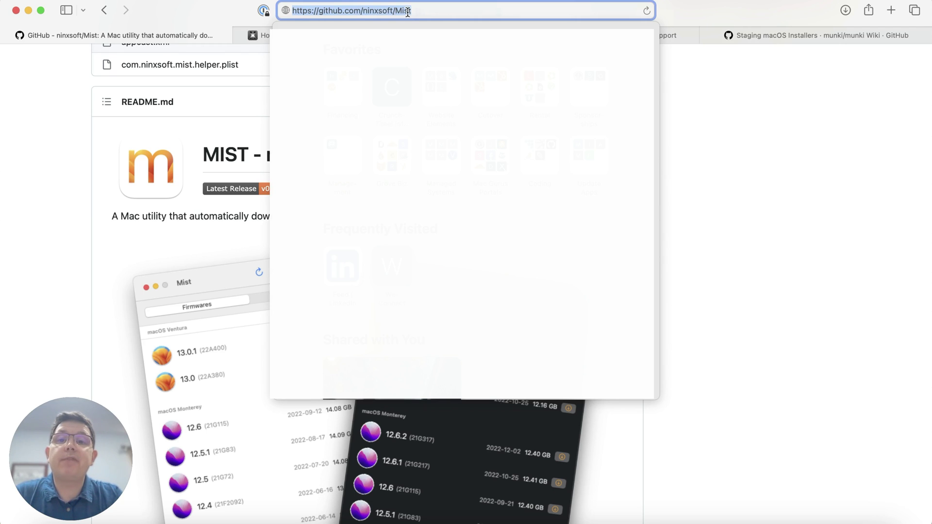
left_click(694, 109)
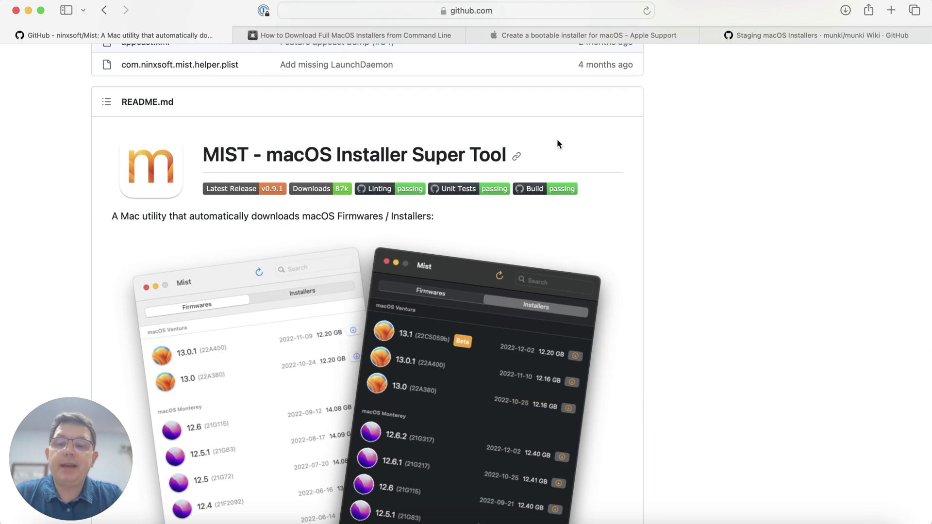
- Read the Mist README's feature list, Full Disk Access note, build requirements and download options
scroll(331, 240, "down", 5)
scroll(331, 240, "down", 5)
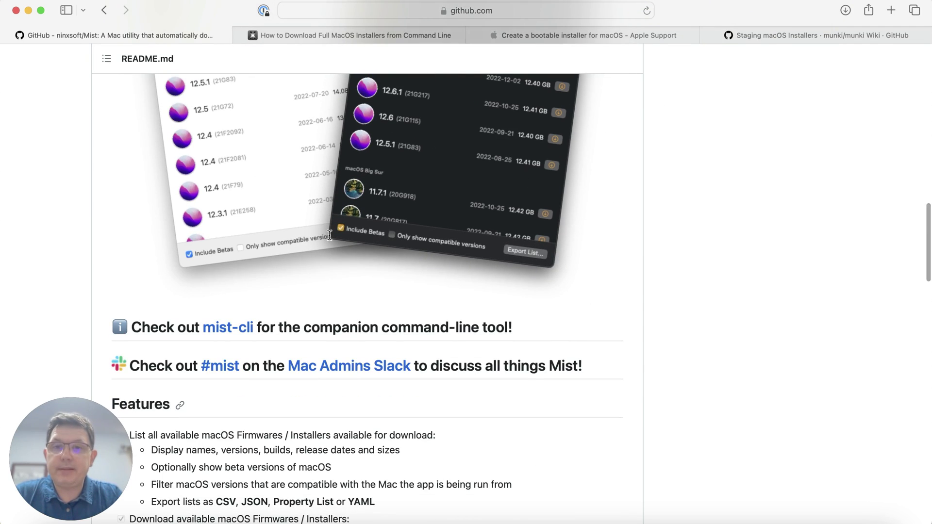
scroll(330, 238, "down", 1)
scroll(331, 240, "down", 6)
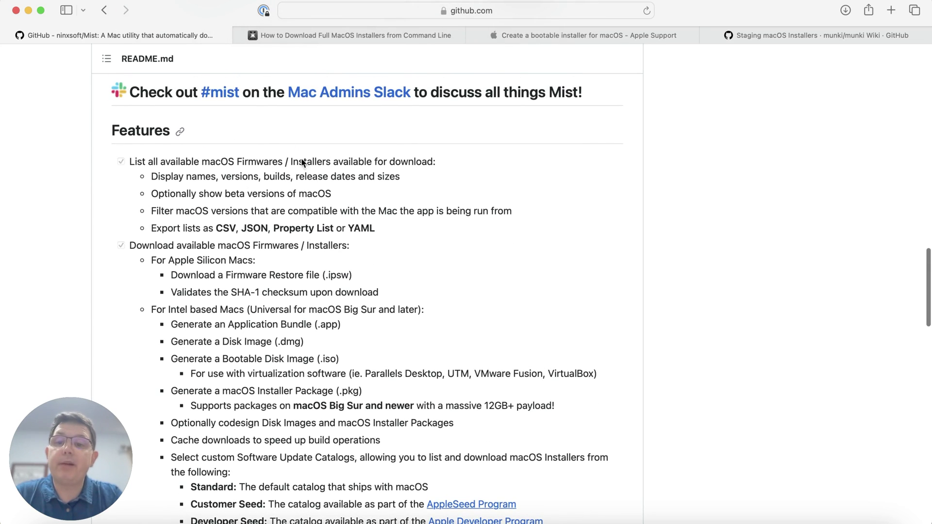
scroll(288, 228, "down", 2)
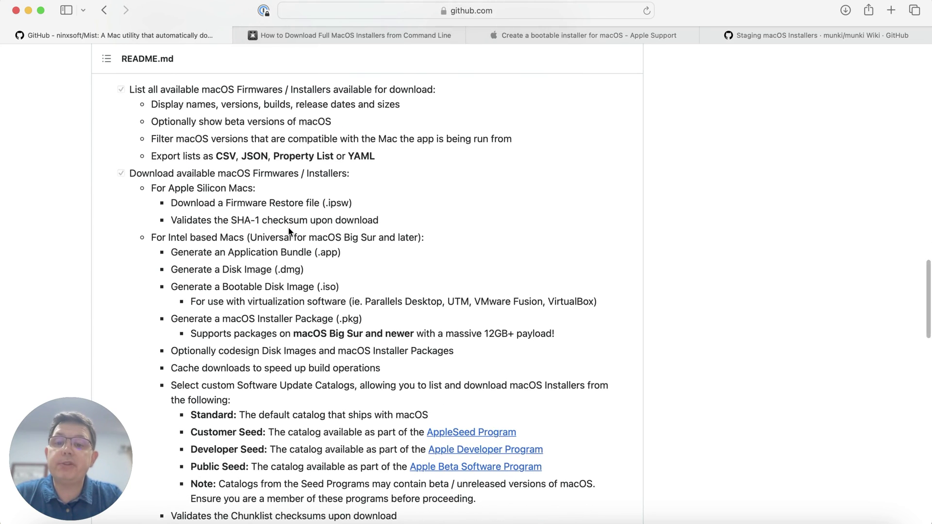
scroll(289, 232, "down", 3)
scroll(290, 231, "down", 5)
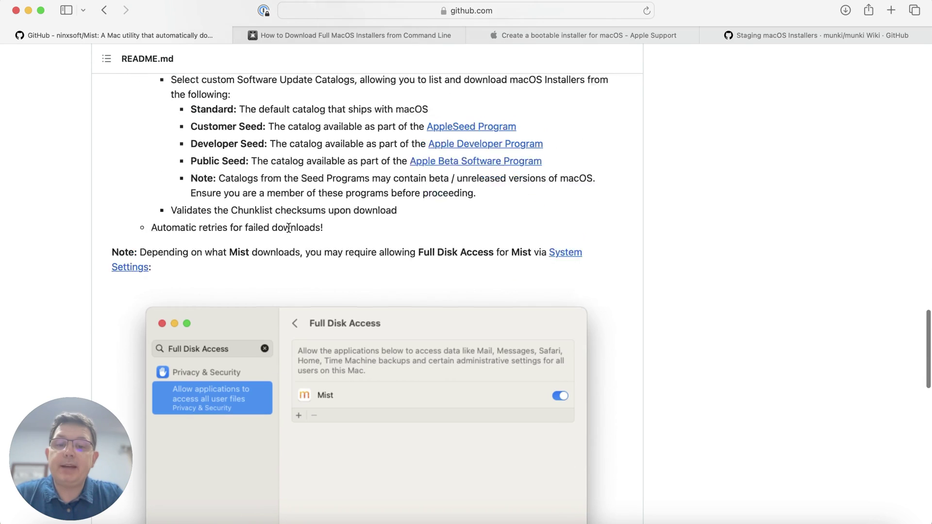
scroll(289, 228, "up", 2)
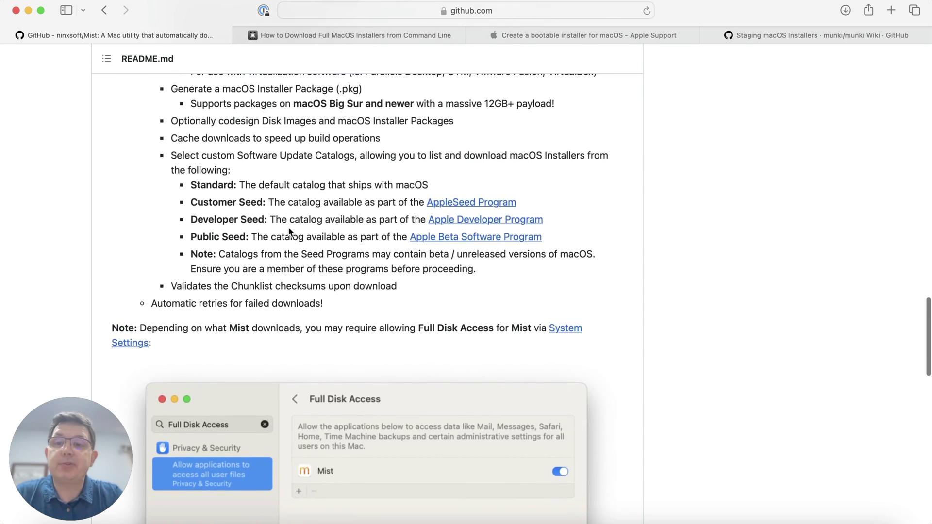
scroll(288, 227, "down", 5)
scroll(289, 232, "down", 6)
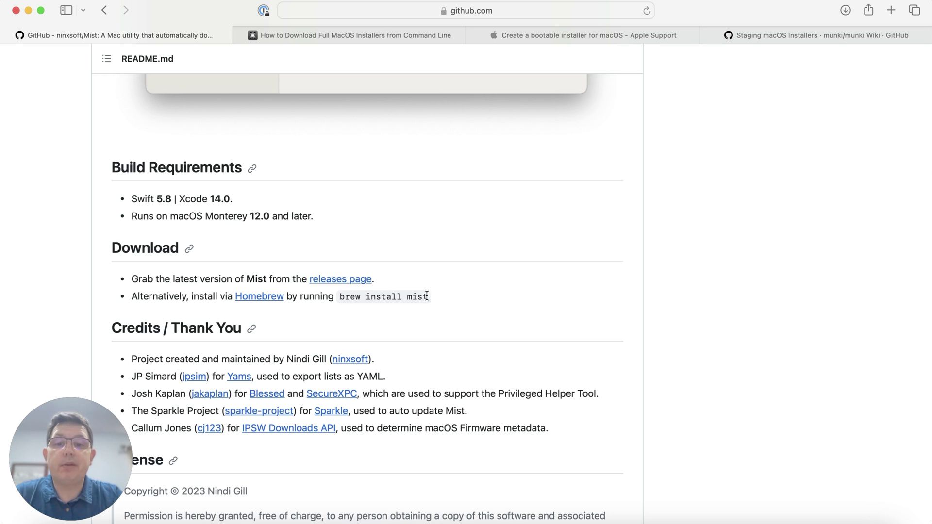
- Read the README's Credits / Thank You and License sections and return to the repository overview and Mist screenshots
scroll(314, 278, "down", 1)
scroll(313, 278, "down", 3)
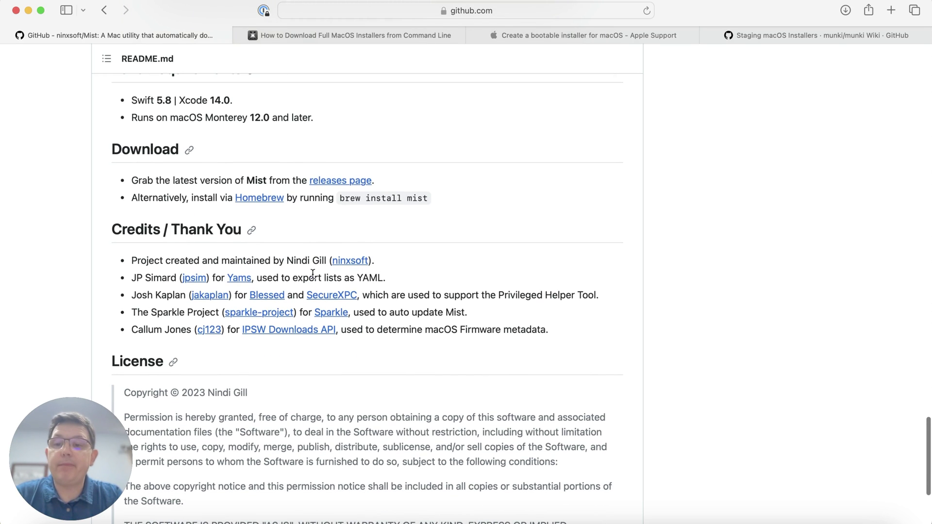
left_click_drag(108, 229, 254, 226)
scroll(293, 233, "down", 3)
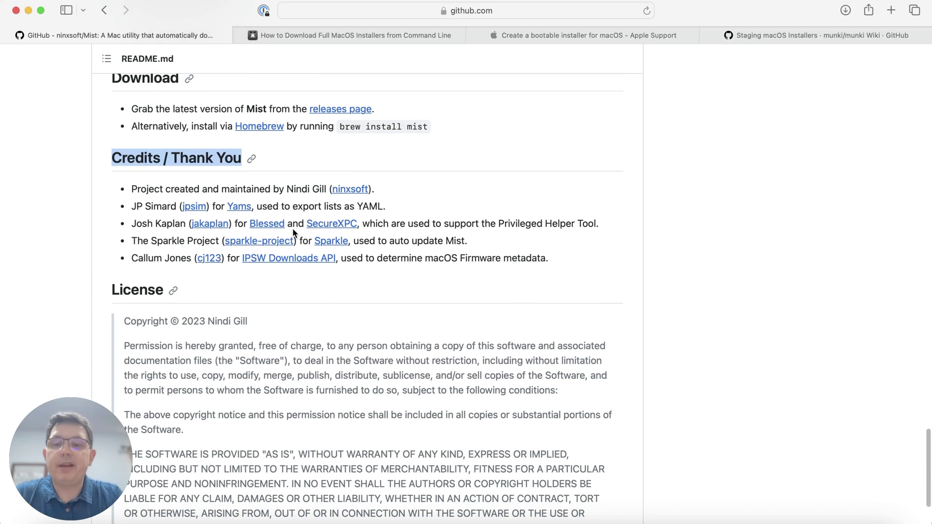
left_click(233, 288)
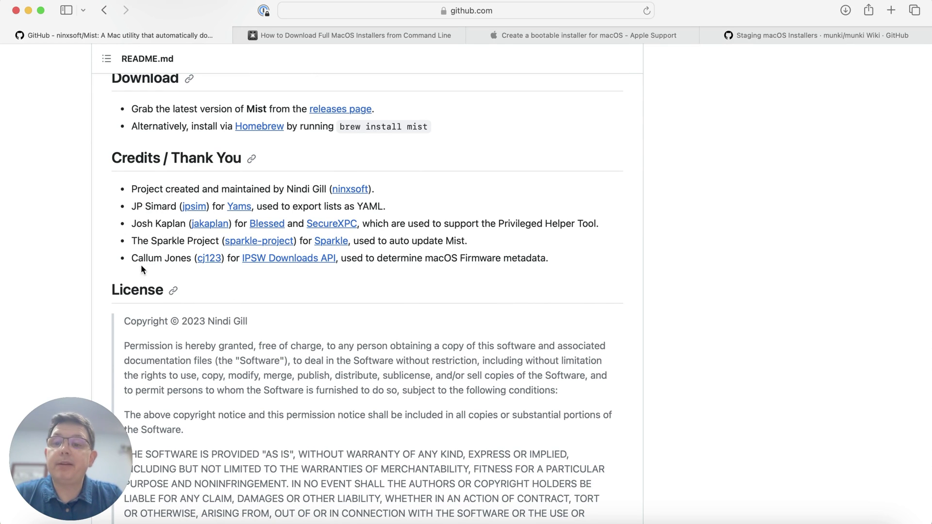
scroll(182, 257, "down", 3)
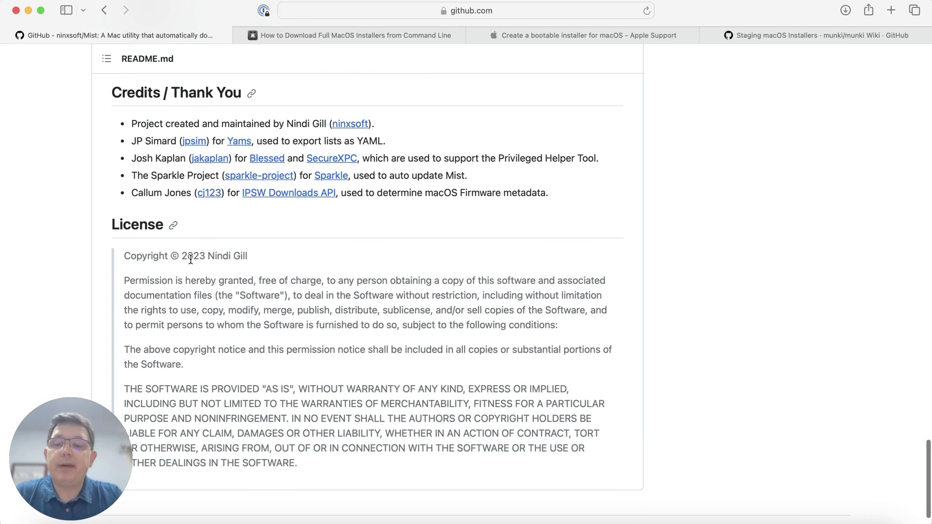
scroll(209, 210, "up", 15)
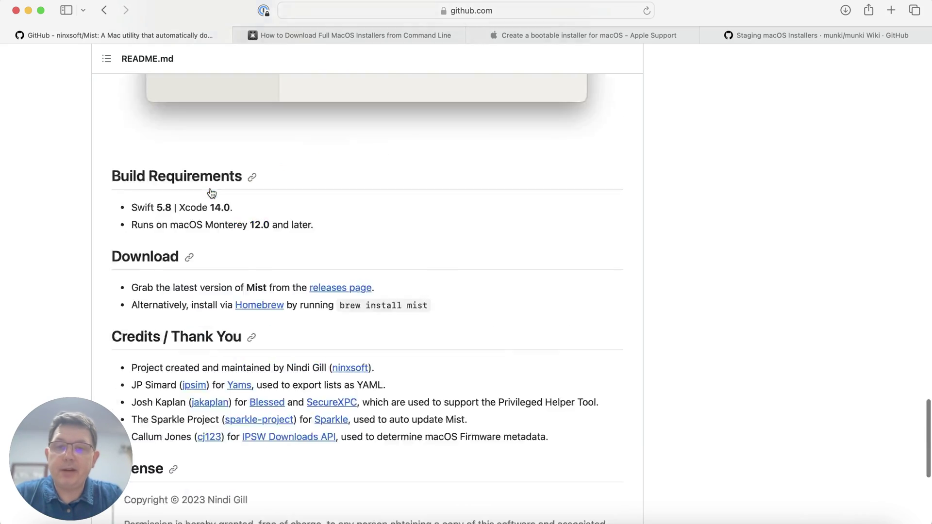
scroll(211, 193, "up", 20)
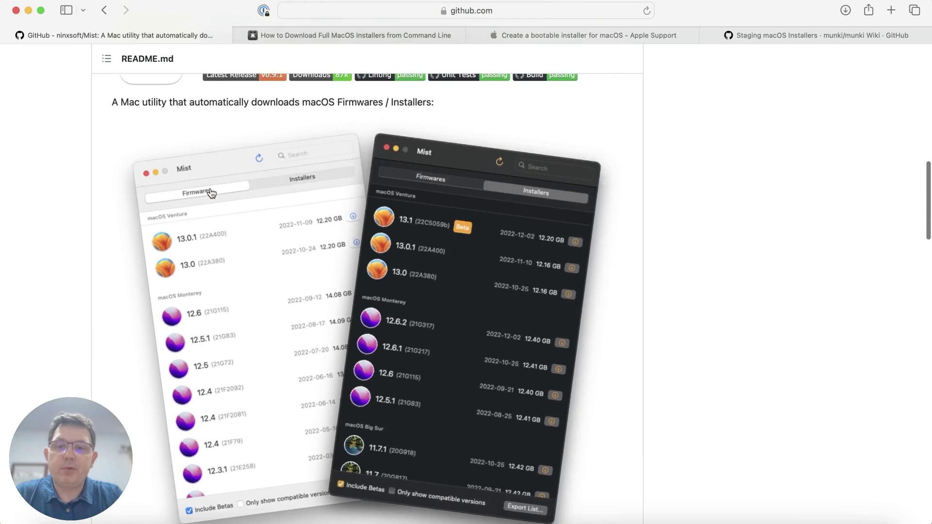
scroll(210, 188, "up", 5)
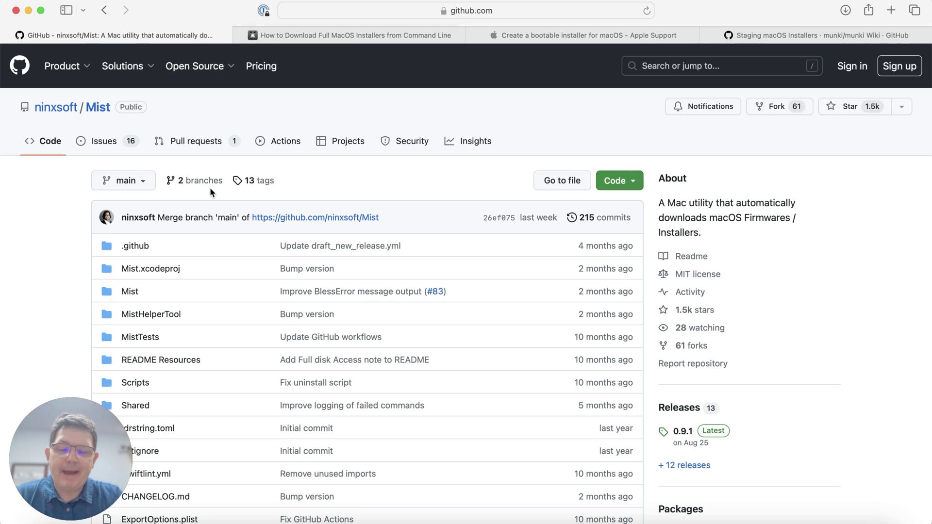
scroll(209, 187, "down", 15)
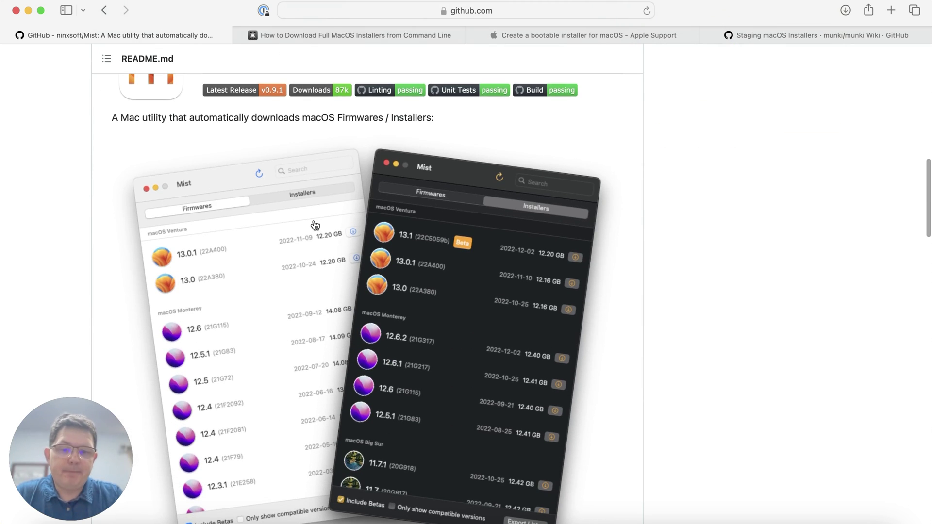
- Switch to Mist, inspect the bootable installer volume choices for the macOS Sonoma 14.0 installer, and cancel without creating one
left_click(494, 521)
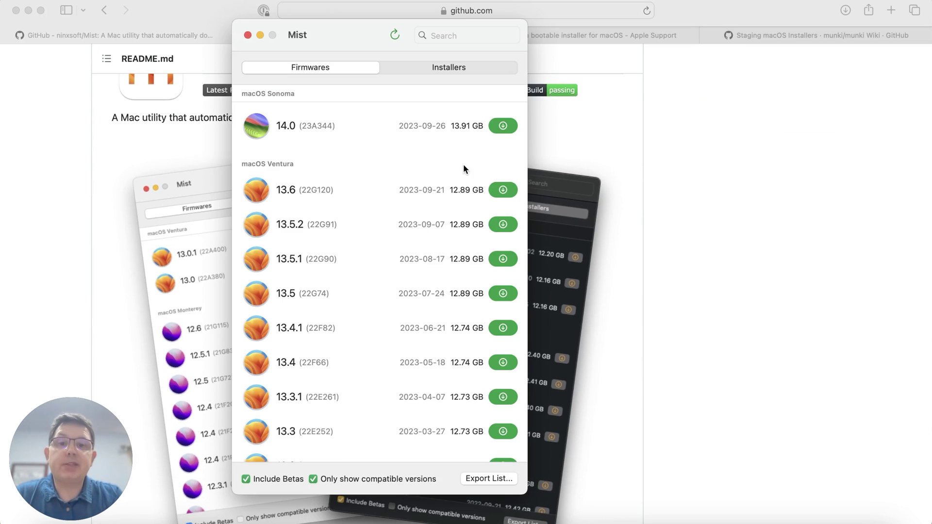
left_click(456, 68)
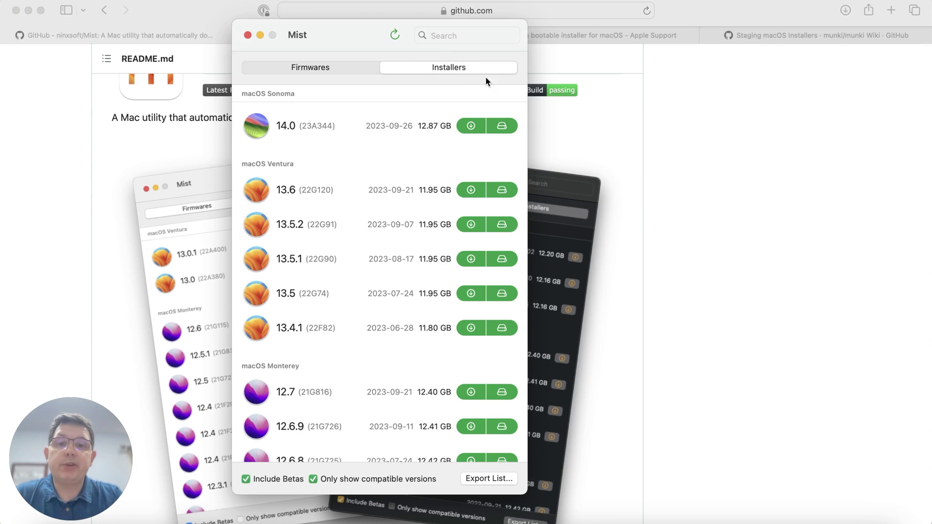
left_click(584, 138)
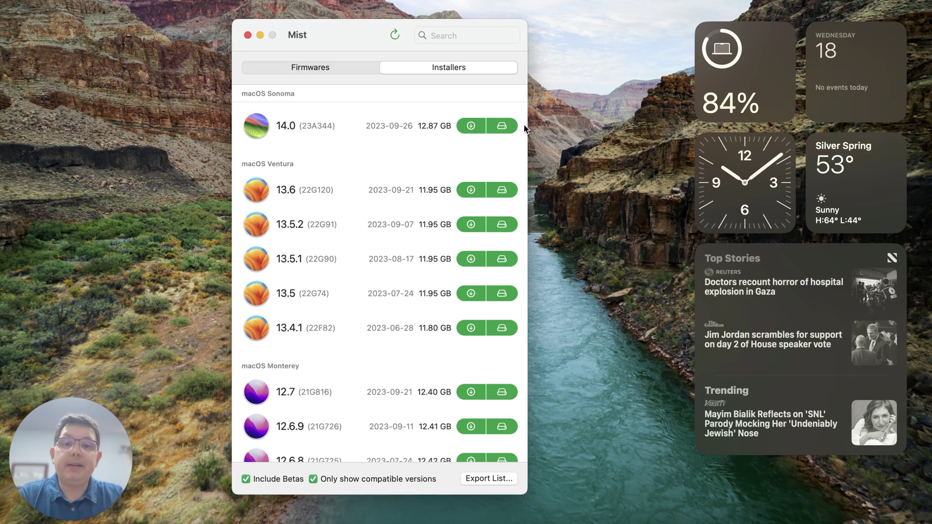
left_click(501, 126)
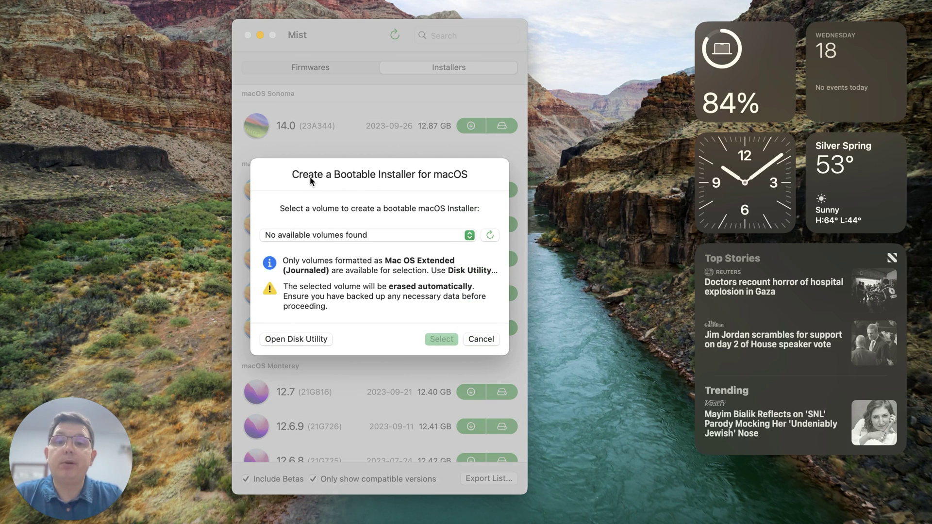
left_click(412, 233)
left_click(406, 256)
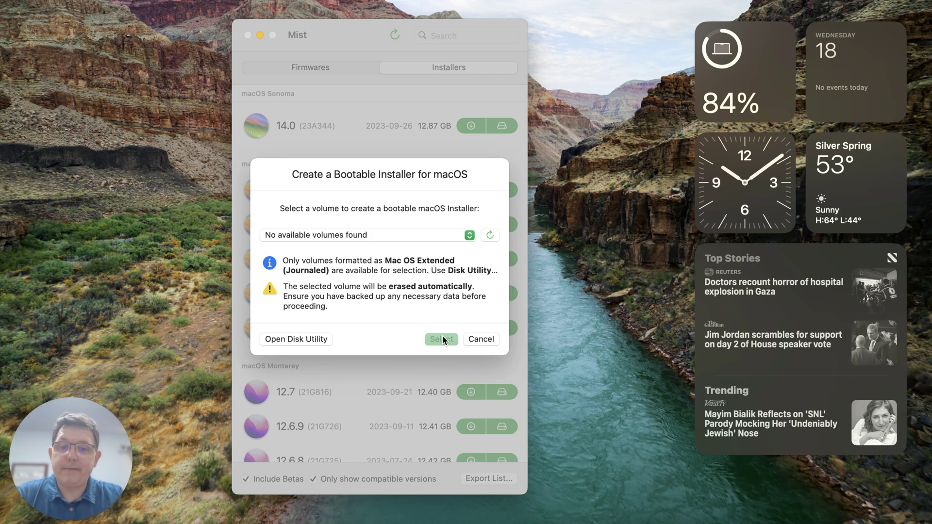
left_click(484, 339)
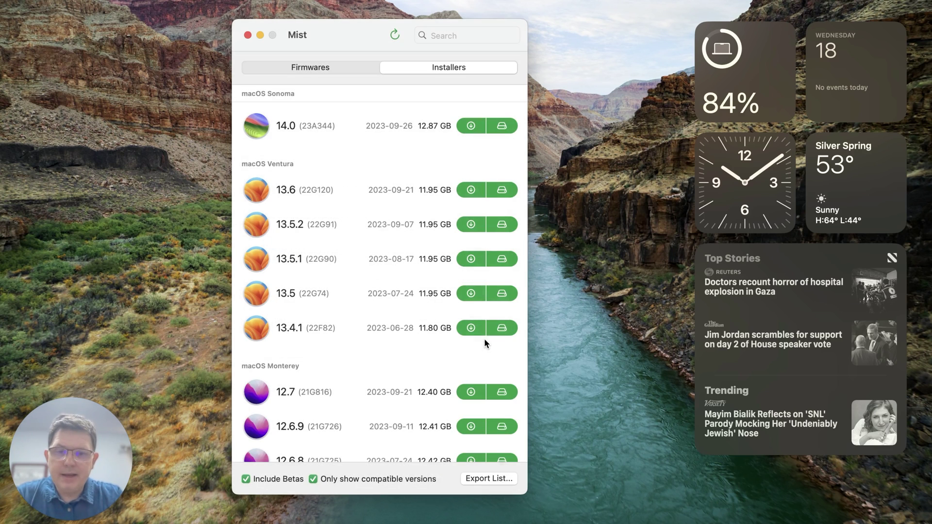
- Switch to Safari and read the OSXDaily article's softwareupdate commands for fetching and listing full macOS installers
left_click(126, 519)
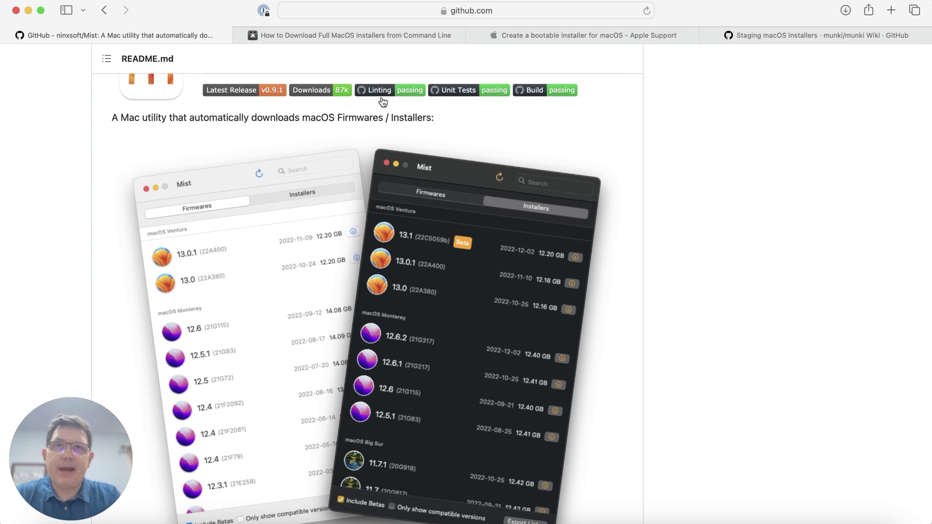
left_click(376, 34)
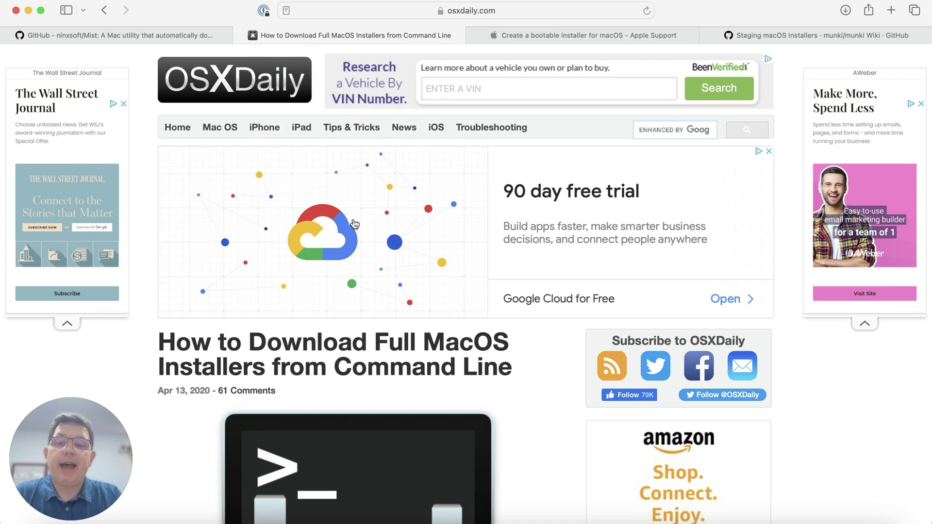
scroll(354, 224, "down", 6)
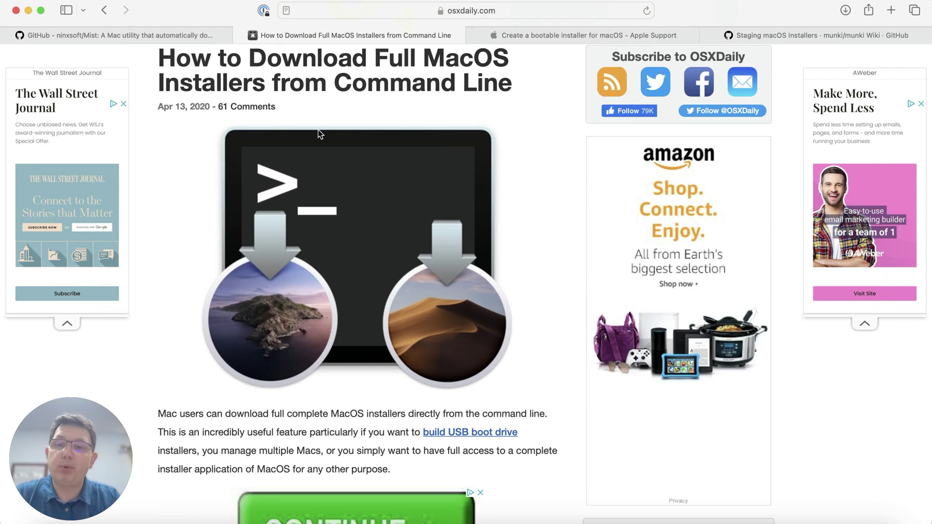
scroll(315, 135, "up", 6)
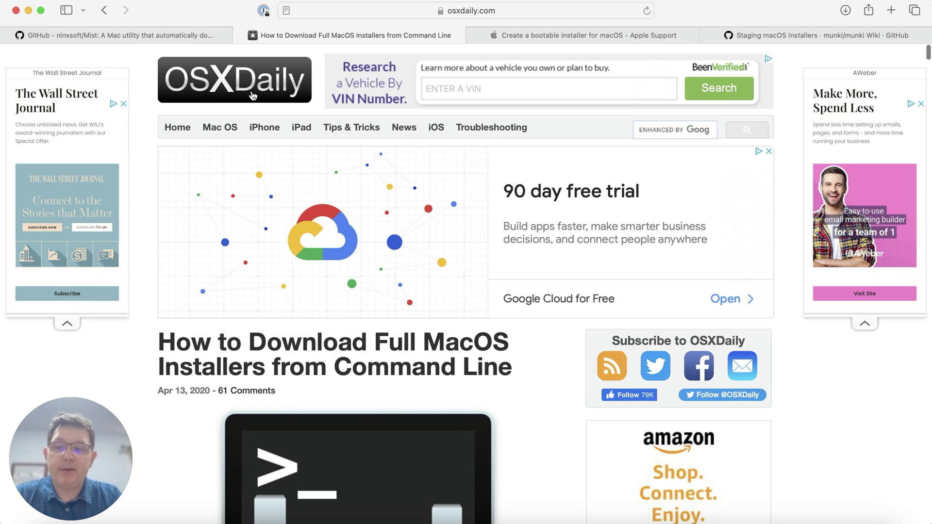
scroll(252, 92, "down", 20)
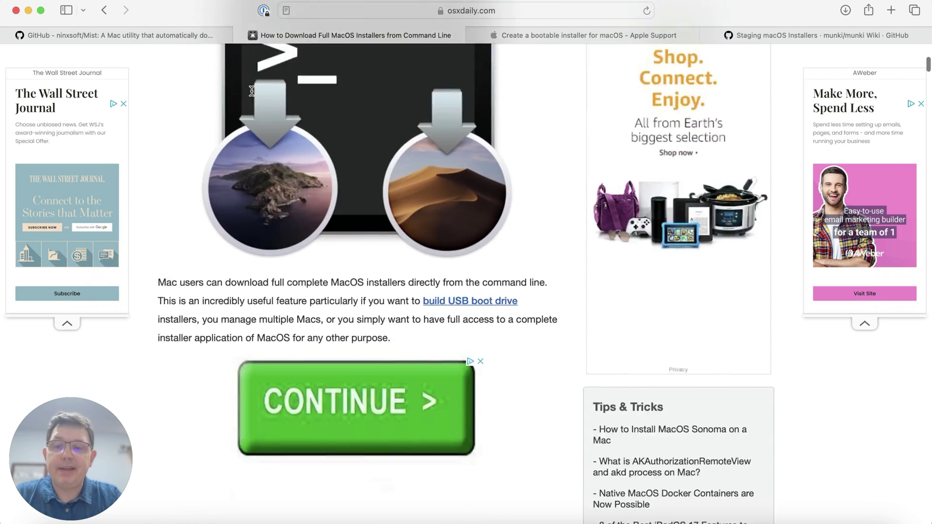
scroll(252, 91, "down", 2)
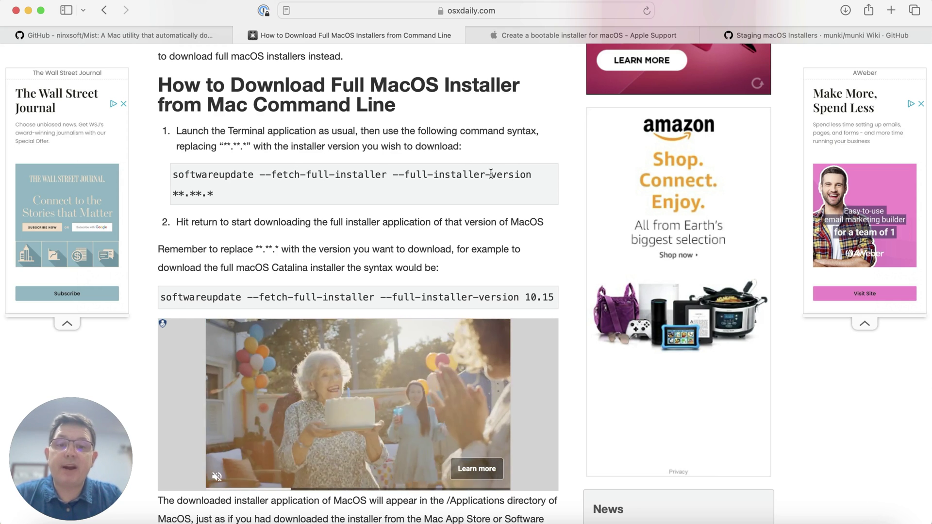
scroll(468, 182, "down", 3)
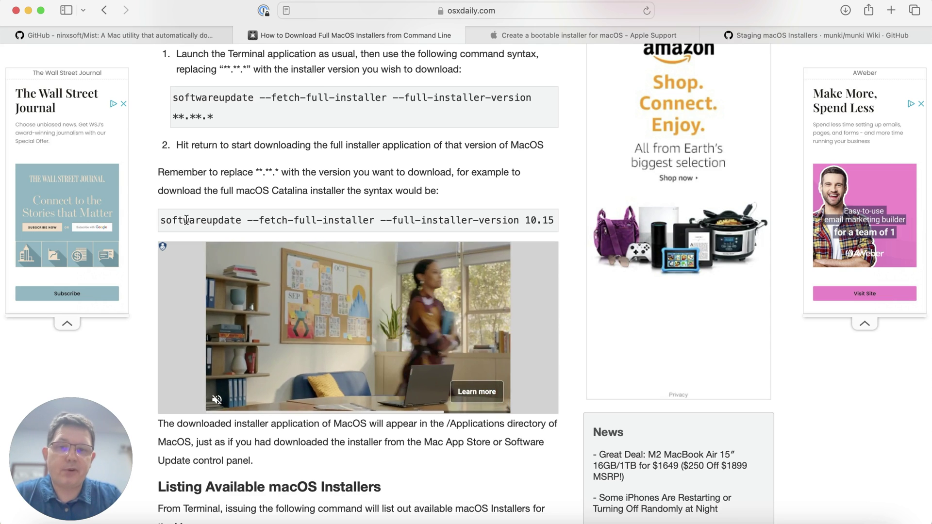
scroll(186, 220, "down", 3)
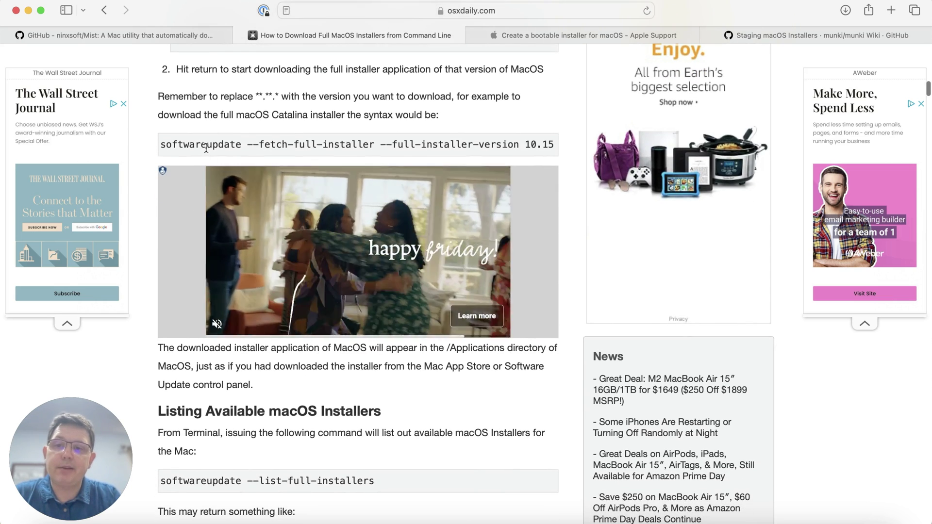
scroll(307, 192, "down", 9)
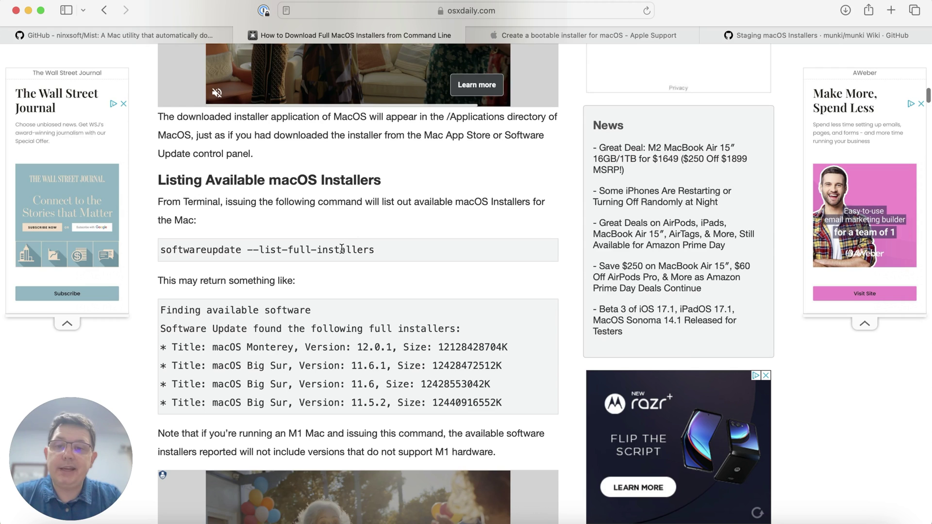
scroll(342, 248, "down", 4)
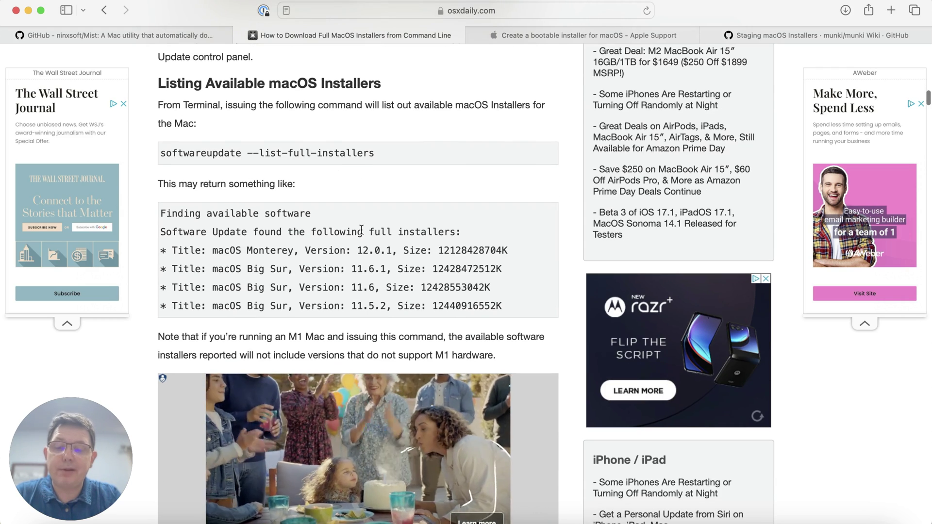
- Glance at Mist's installer list and examine the OSXDaily article's download command examples for Big Sur 11.6.1, Mojave 10.14.6 and Catalina 10.15.3
left_click(495, 522)
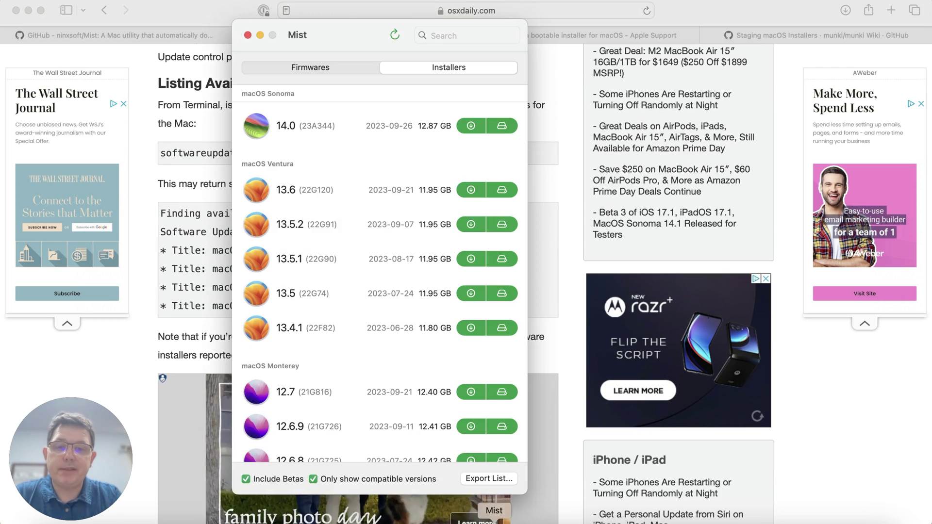
left_click(156, 349)
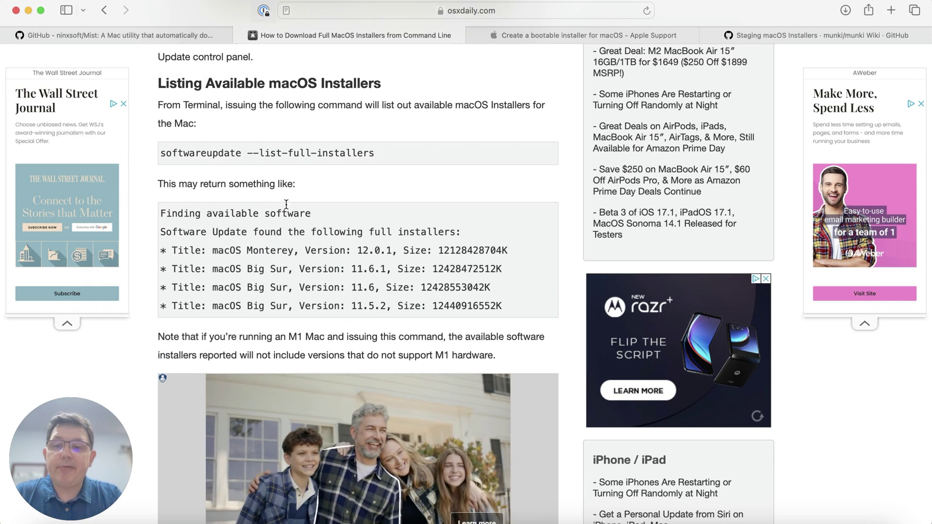
scroll(310, 243, "down", 10)
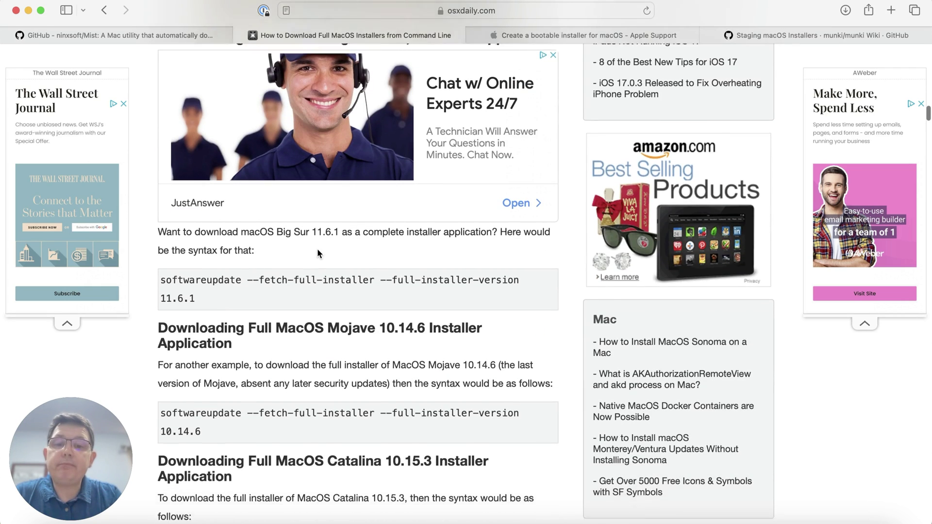
scroll(317, 250, "down", 2)
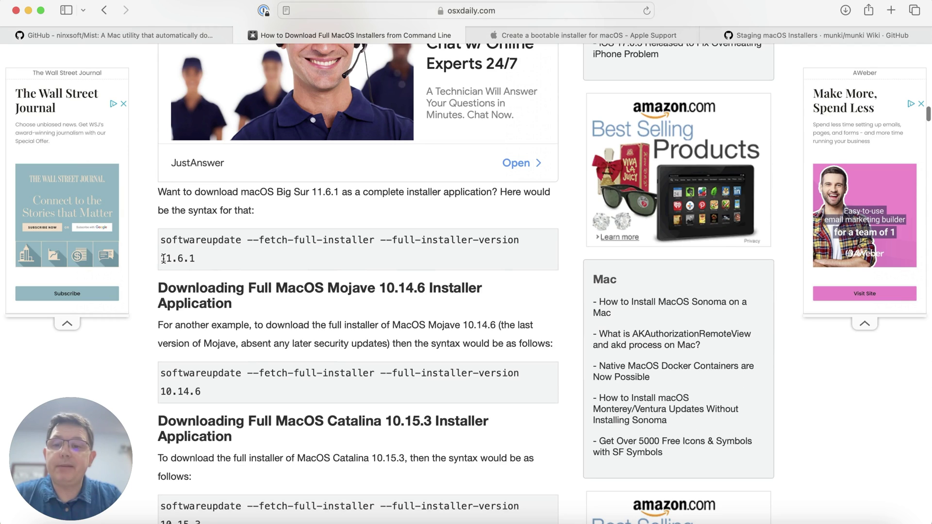
left_click_drag(163, 258, 197, 258)
left_click(195, 260)
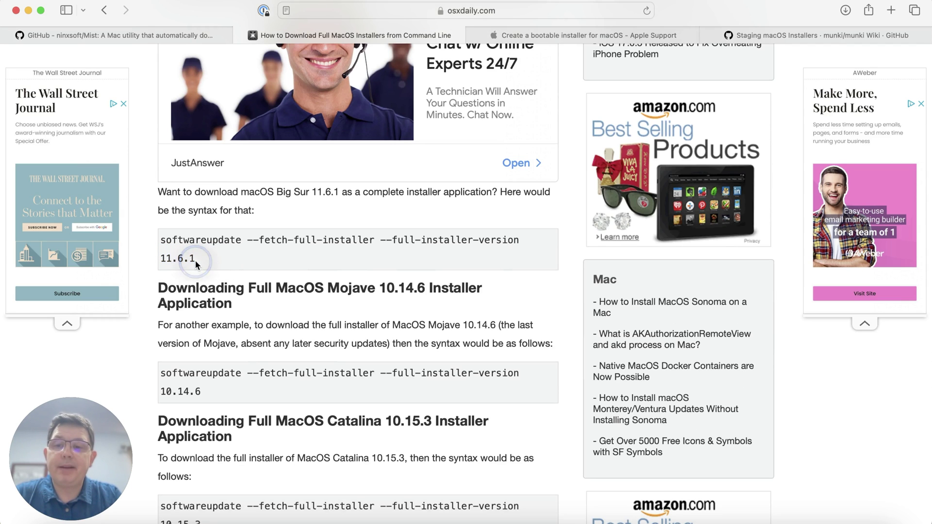
scroll(189, 268, "down", 5)
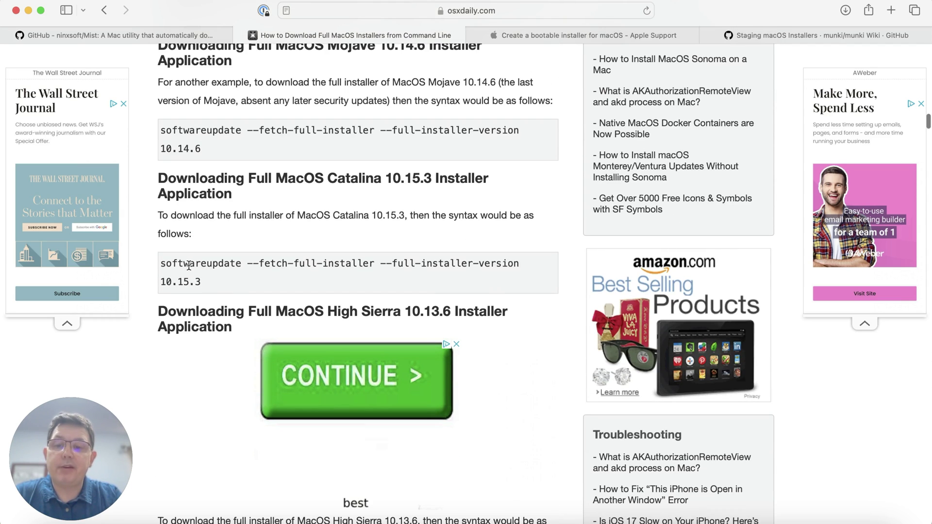
scroll(348, 183, "up", 10)
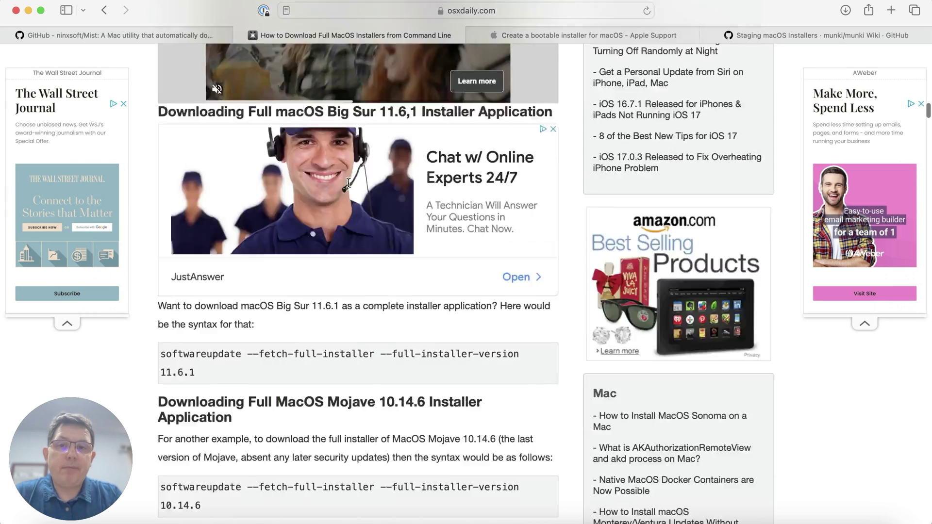
scroll(348, 183, "up", 10)
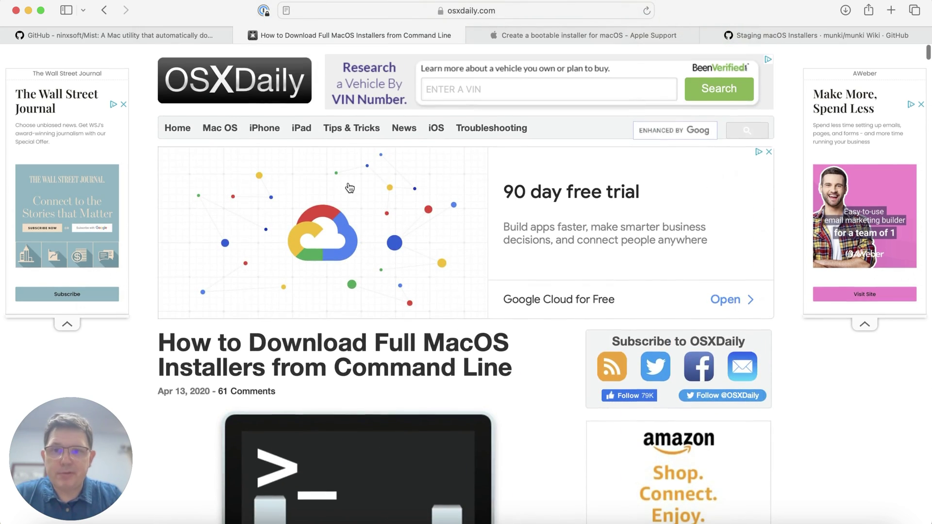
- Open Apple Support's bootable installer article and read the requirements and Terminal instructions through to the Commands section
mouse_move(510, 34)
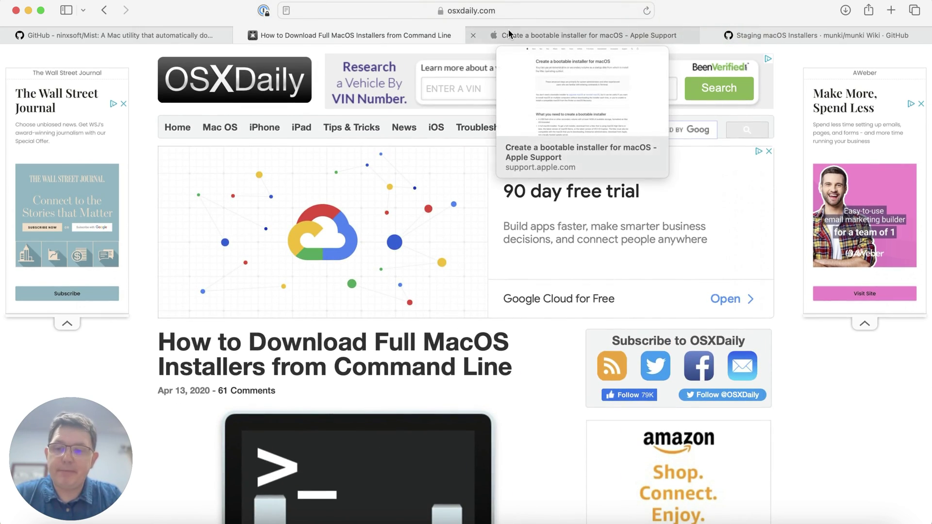
left_click(509, 34)
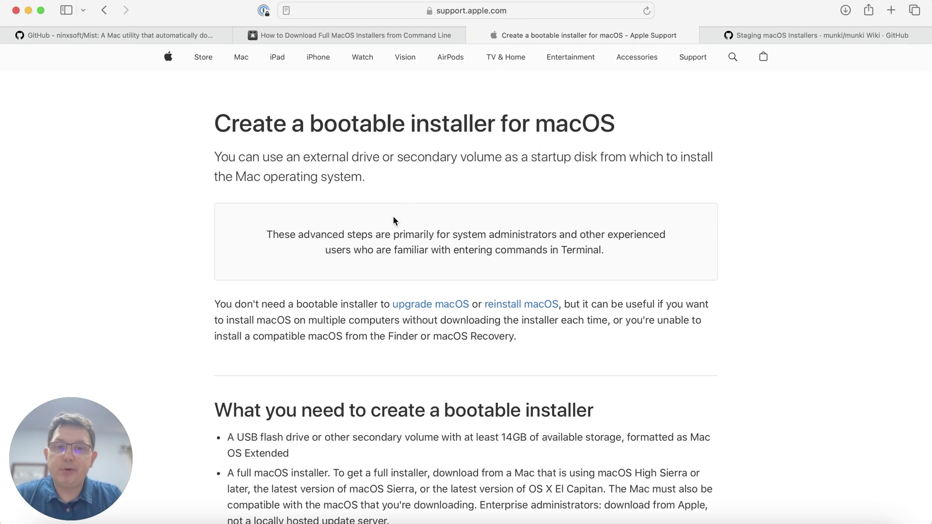
scroll(393, 220, "down", 8)
scroll(393, 221, "down", 1)
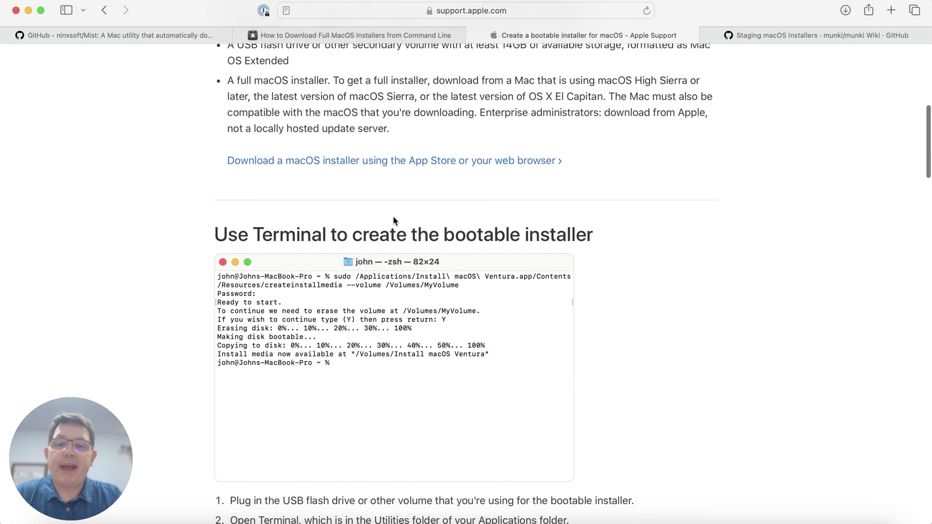
scroll(393, 221, "down", 10)
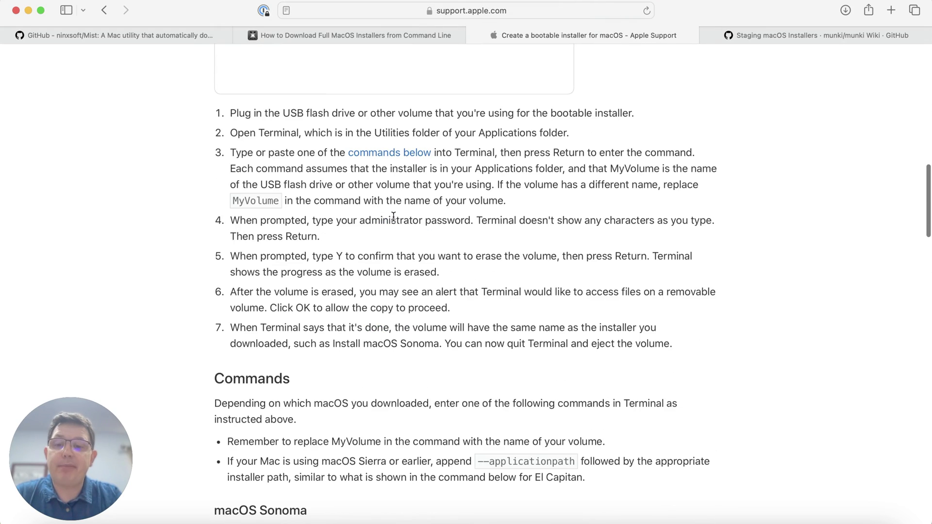
scroll(394, 217, "down", 7)
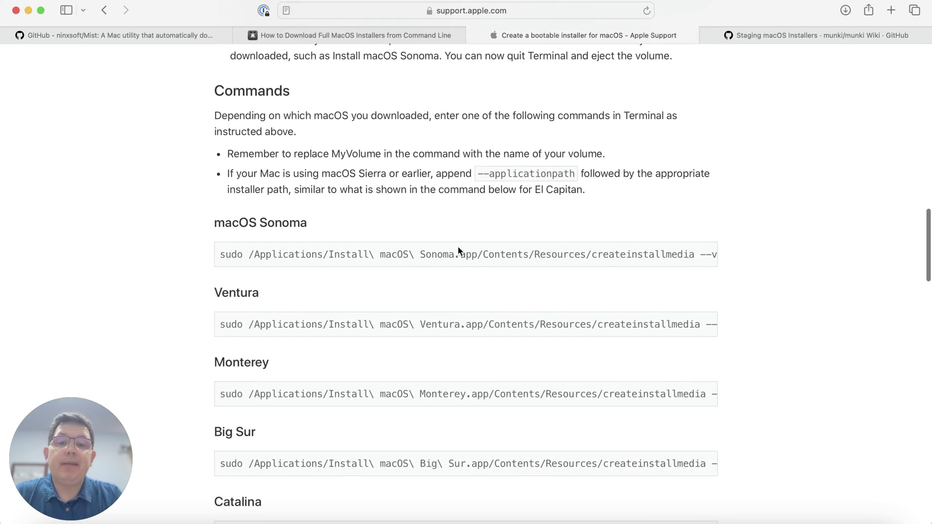
- Examine the full macOS Sonoma command, highlighting createinstallmedia and checking its --volume /Volumes/MyVolume argument
double_click(637, 255)
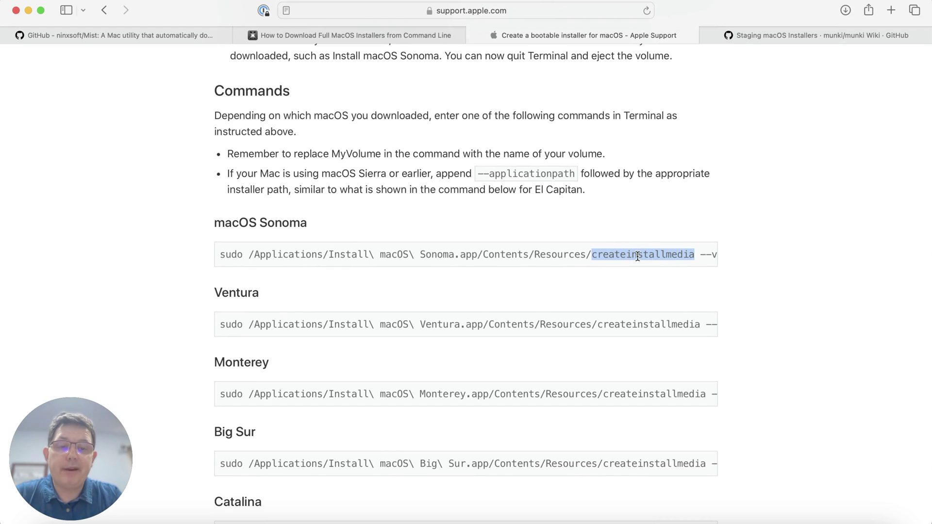
scroll(638, 256, "right", 5)
scroll(585, 262, "up", 1)
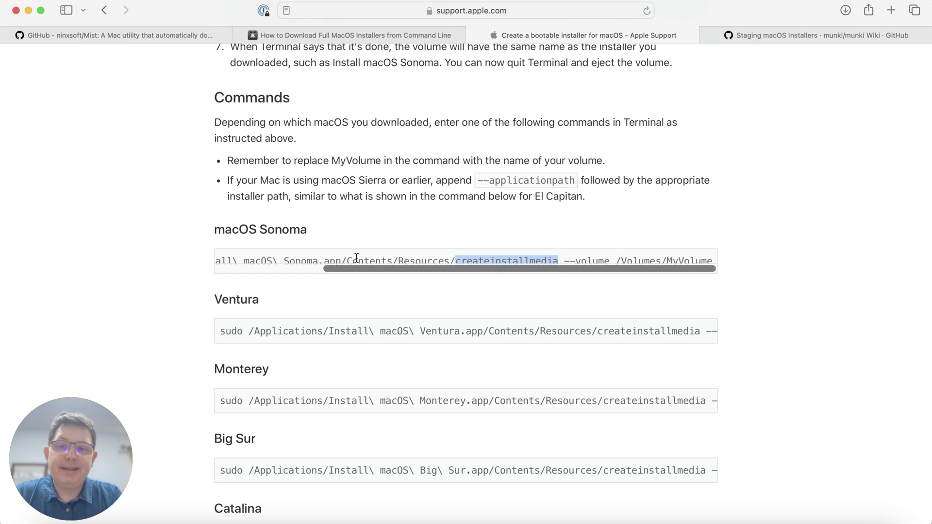
scroll(286, 267, "left", 5)
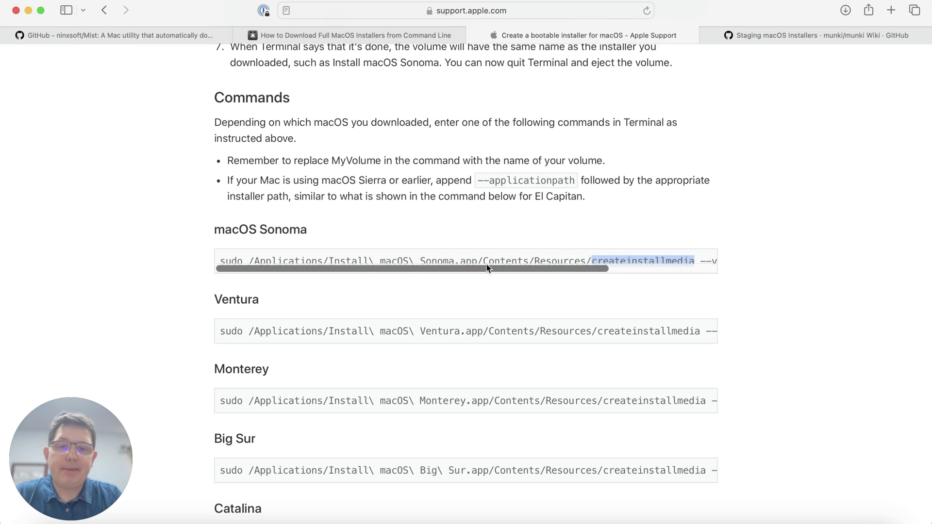
scroll(500, 257, "right", 5)
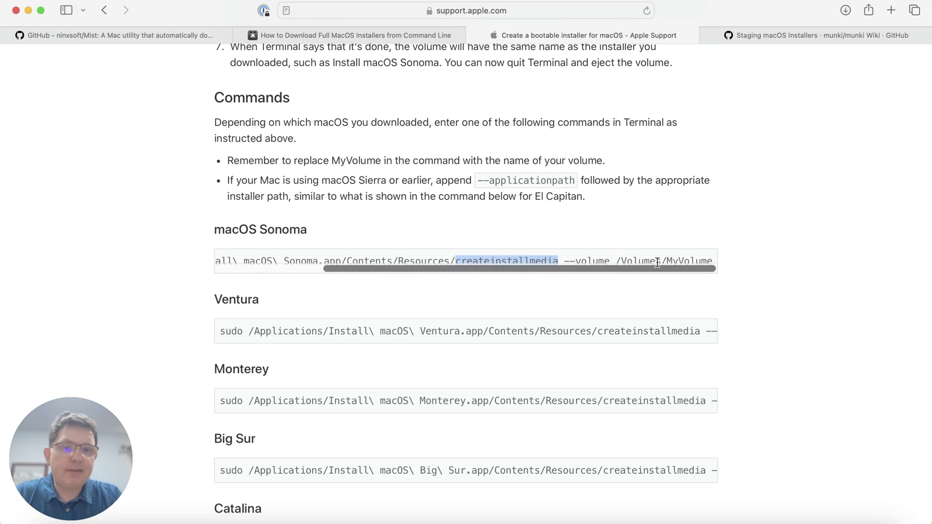
left_click(574, 293)
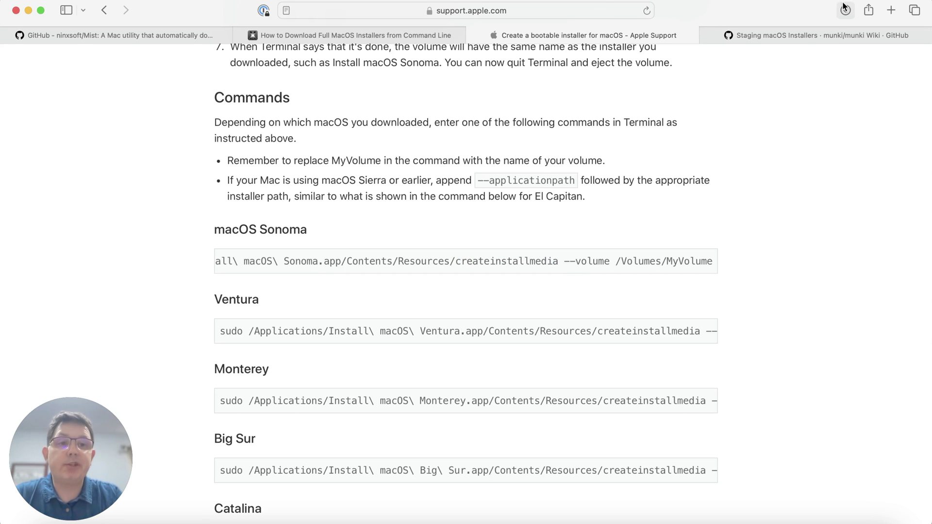
- Open the Munki wiki page on staging macOS installers and read its sections on blocked upgrades, startosinstall, munkiimport and stage_os_installer
left_click(804, 33)
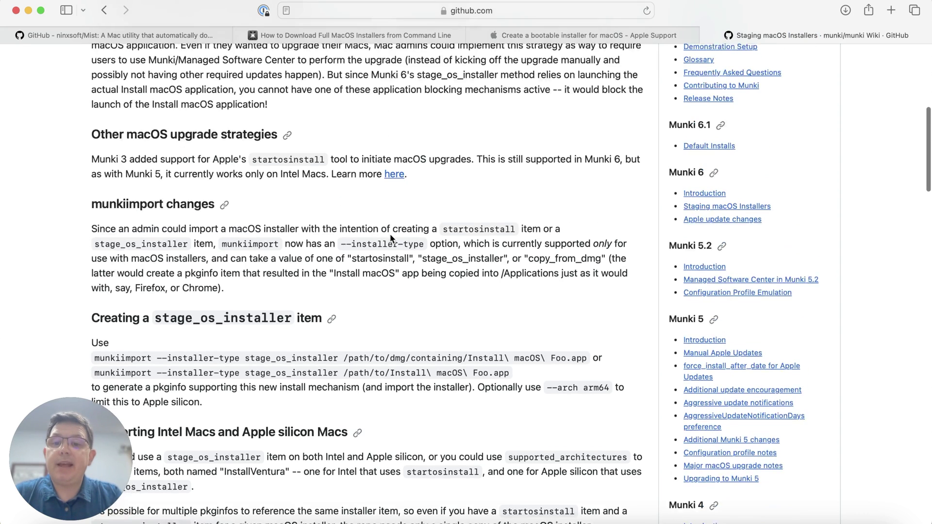
scroll(390, 238, "up", 5)
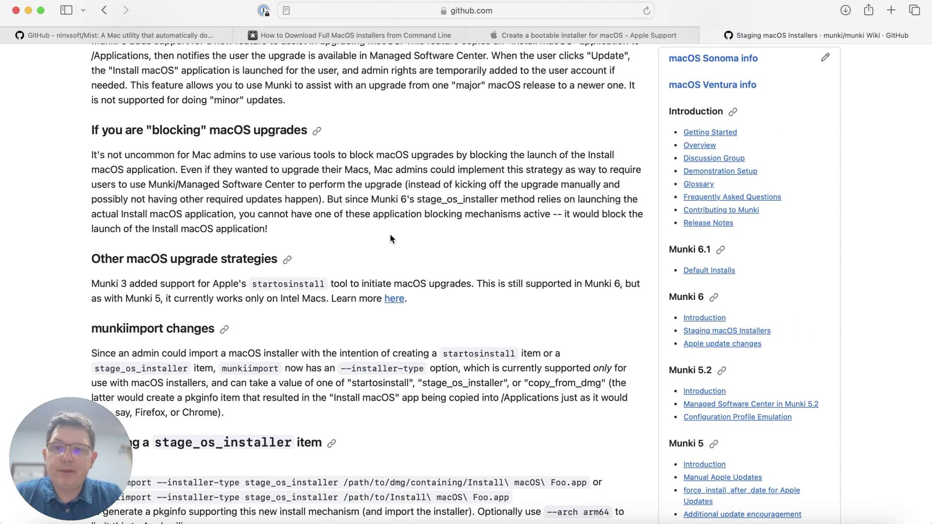
scroll(391, 237, "up", 1)
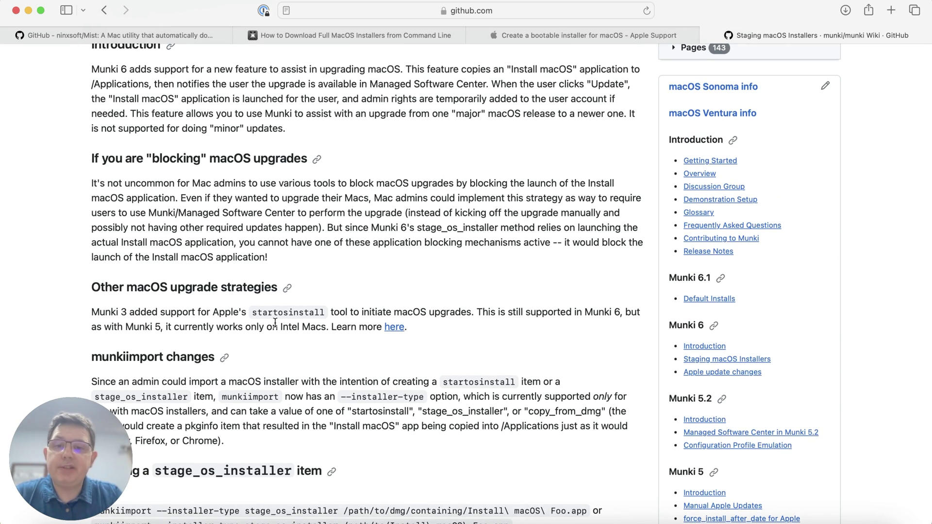
scroll(274, 322, "down", 5)
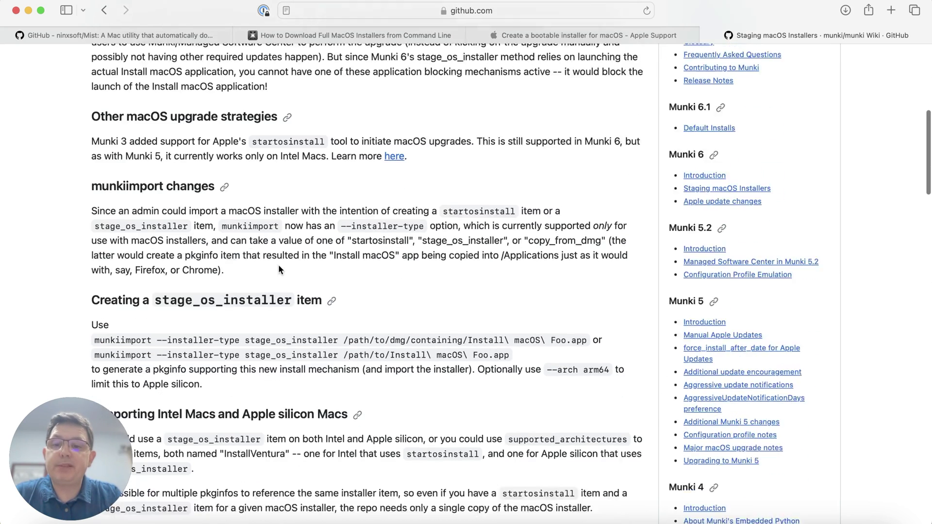
scroll(279, 267, "down", 2)
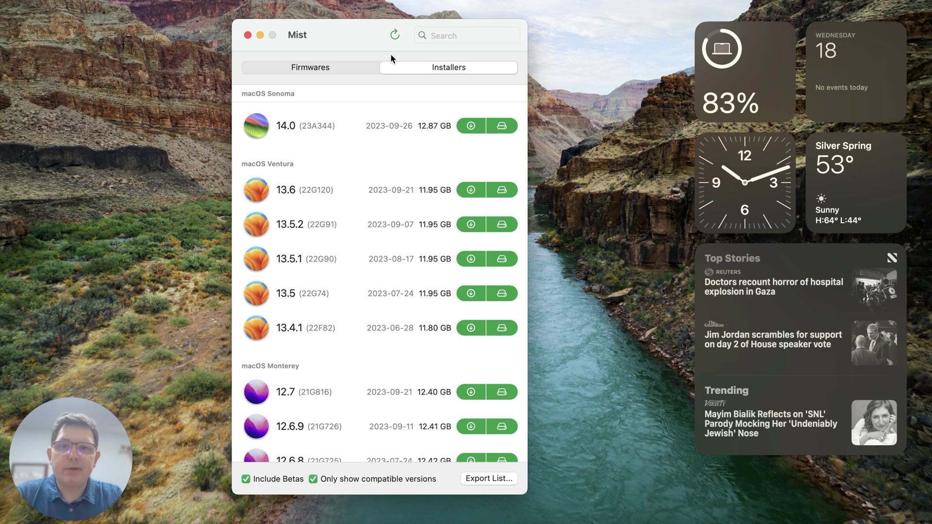
- Nudge the Mist window slightly, and review the Mist GitHub README from its features to the credits and license, returning to the README's title and screenshots
left_click_drag(358, 36, 368, 37)
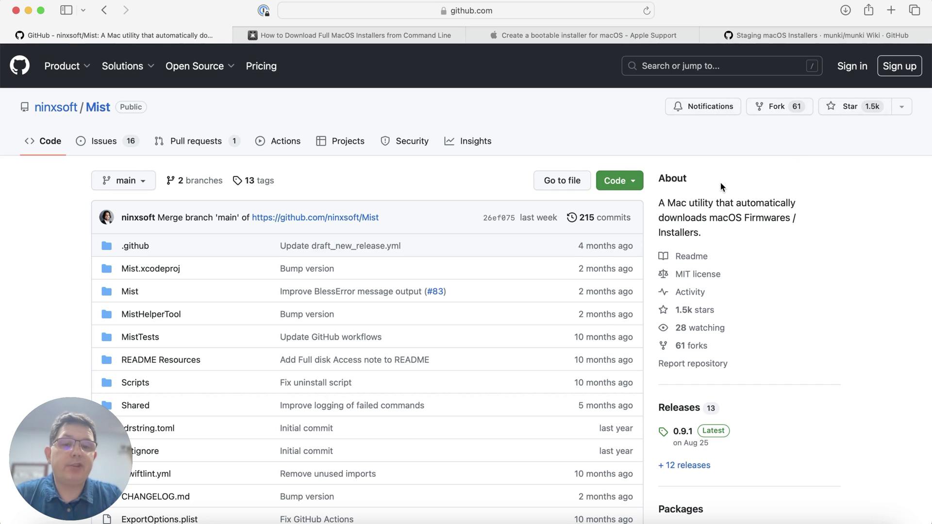
scroll(721, 184, "down", 15)
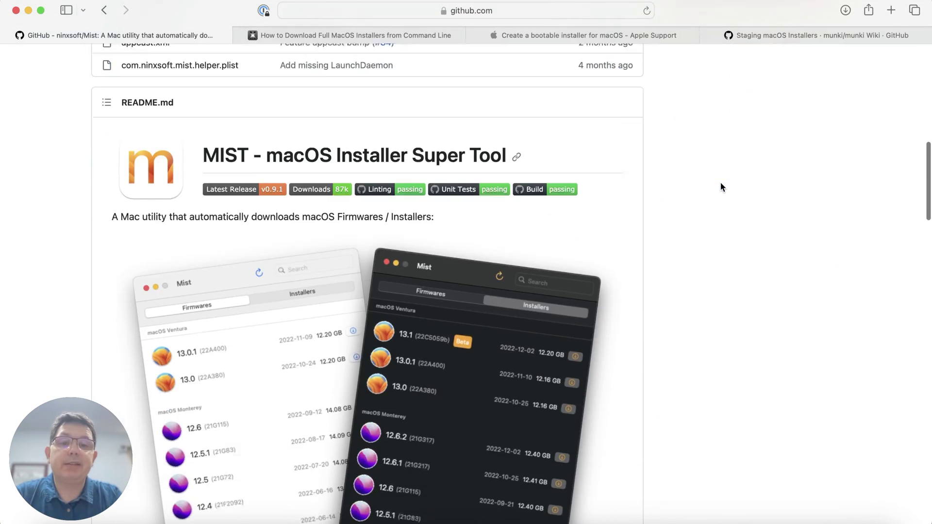
scroll(721, 185, "down", 20)
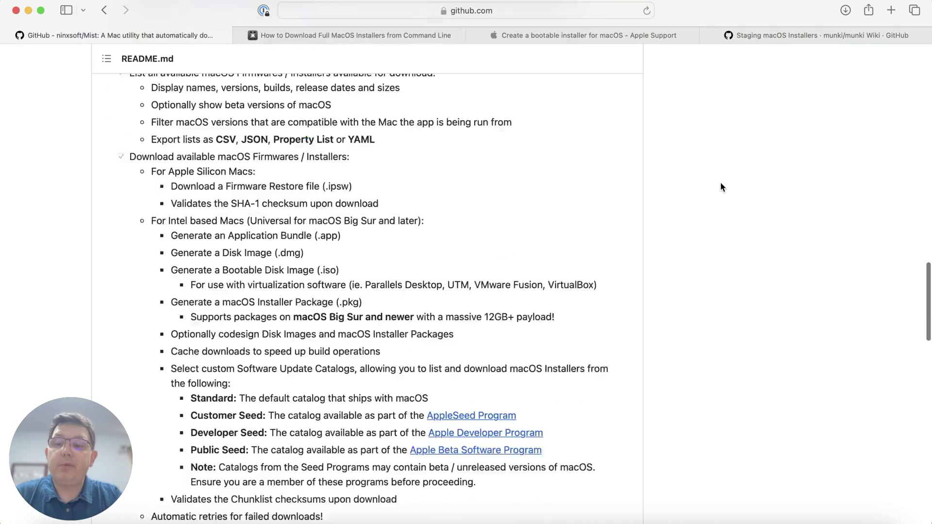
scroll(720, 184, "down", 10)
scroll(720, 184, "down", 15)
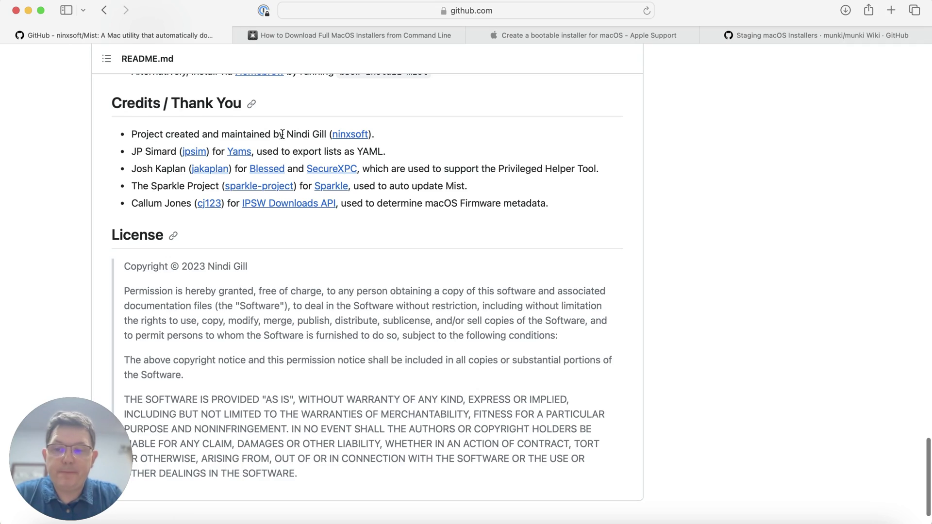
scroll(282, 134, "up", 20)
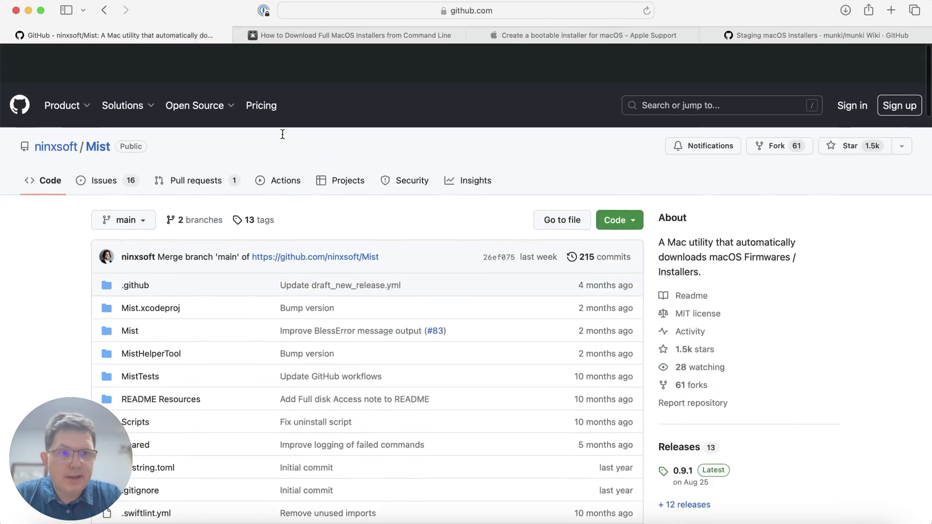
scroll(282, 134, "down", 15)
scroll(283, 134, "up", 2)
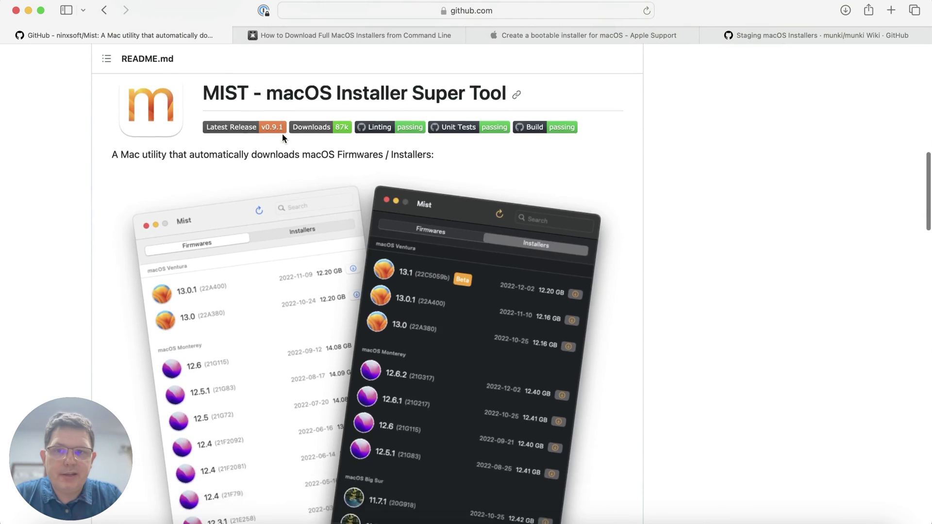
scroll(283, 134, "down", 1)
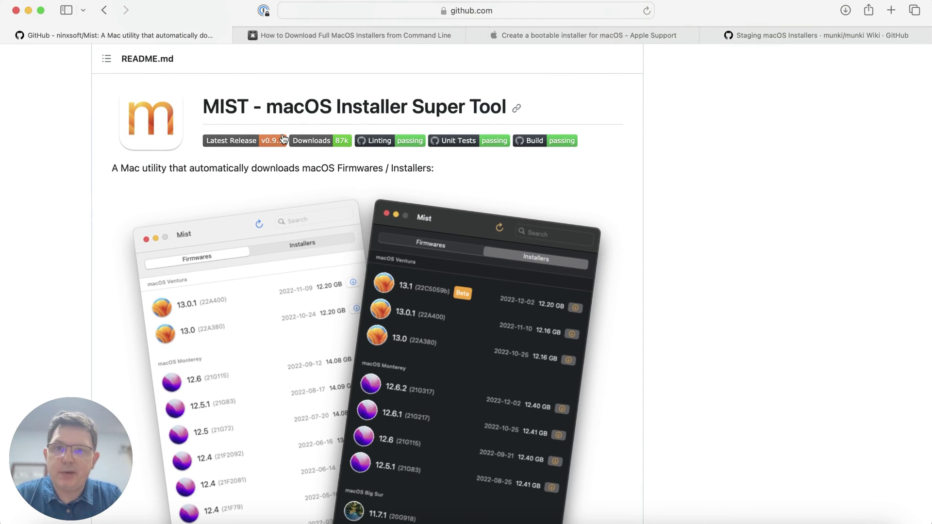